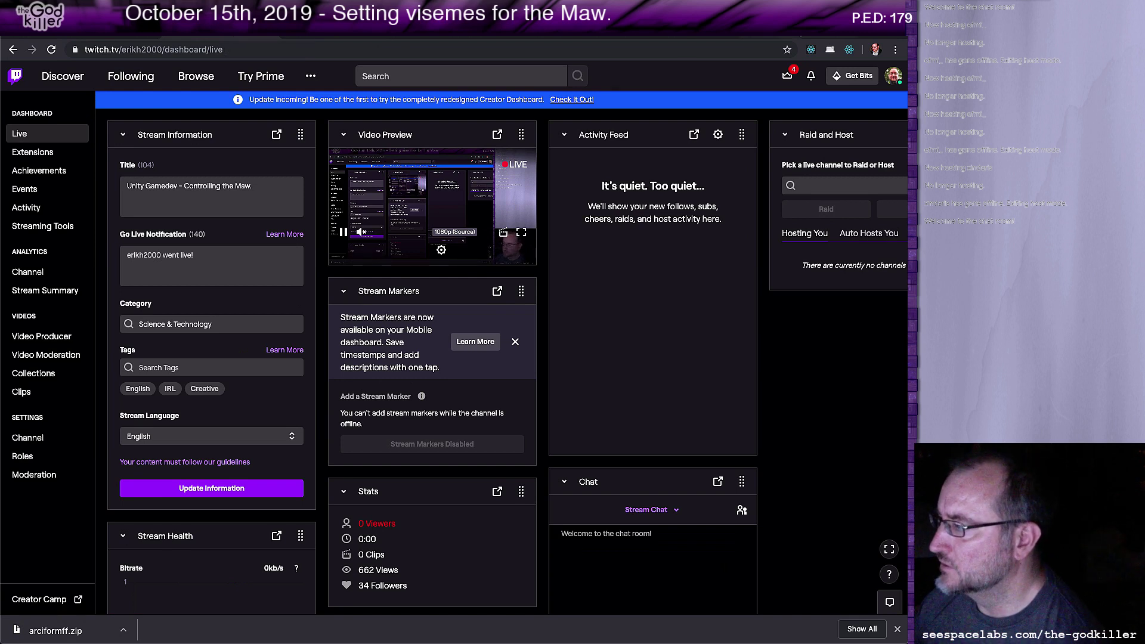
Switch from the Twitch Creator Dashboard to Visual Studio showing MawController.cs
{"action": "key", "text": "super+Tab"}
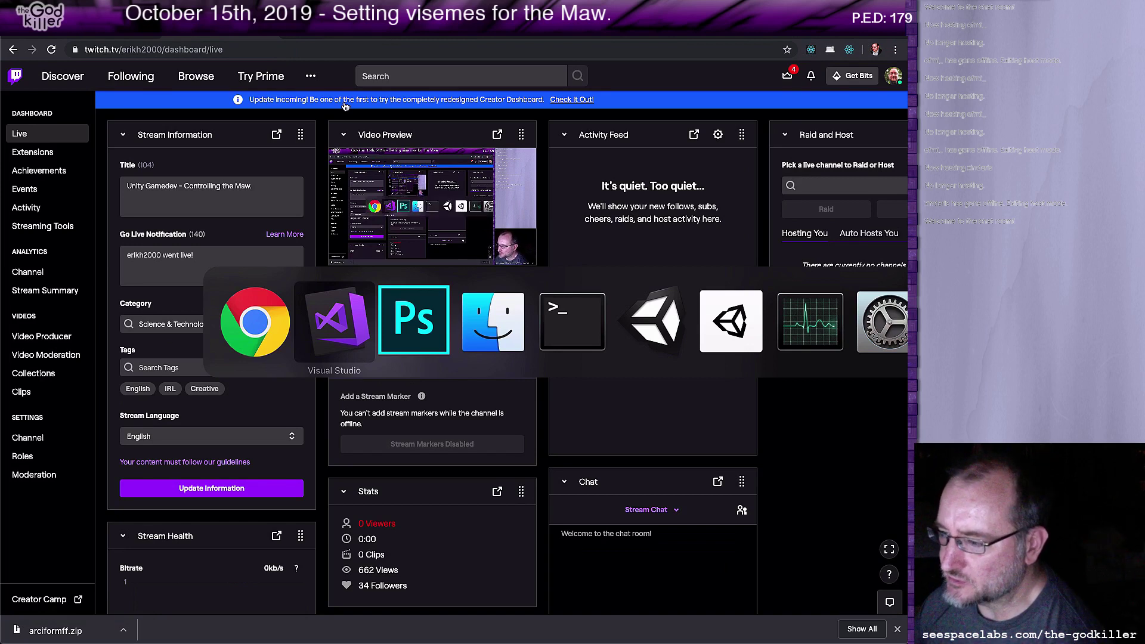
{"action": "key", "text": "super+Tab"}
{"action": "key", "text": "super+Tab"}
{"action": "key", "text": "super+Tab"}
{"action": "key", "text": "super+Tab"}
{"action": "key", "text": "super+Tab"}
{"action": "key", "text": "super+Tab"}
{"action": "key", "text": "super+Tab"}
{"action": "key", "text": "super+Tab"}
{"action": "key", "text": "super+Tab"}
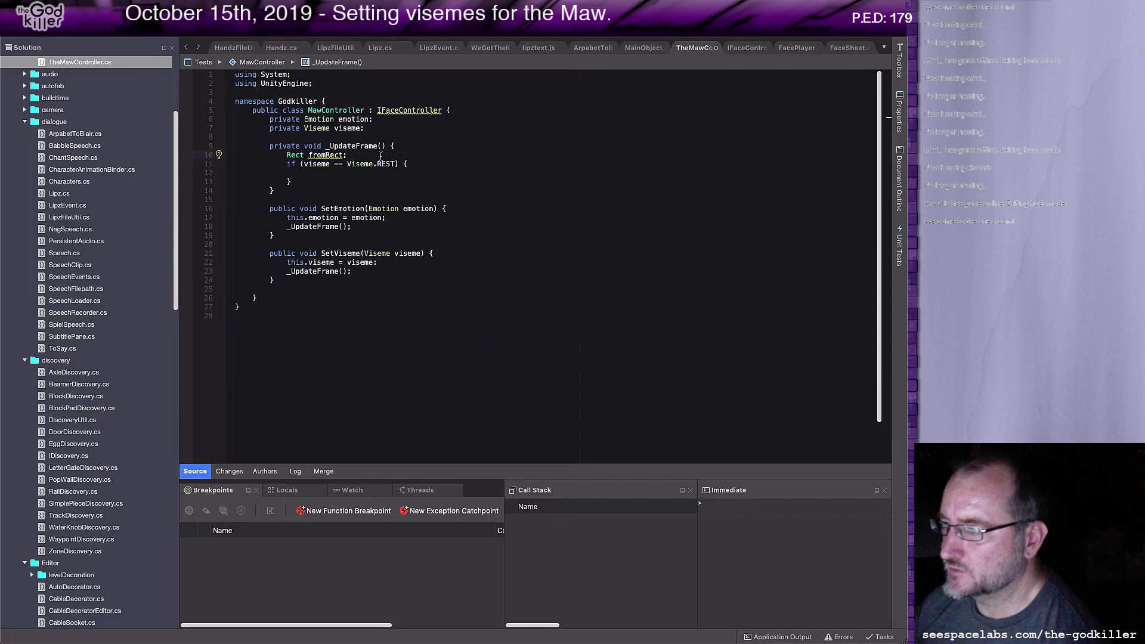
Start a FaceSheet.HeadBottomRect( call on the empty line in the Viseme.REST branch
{"action": "left_click", "coordinate": [357, 173]}
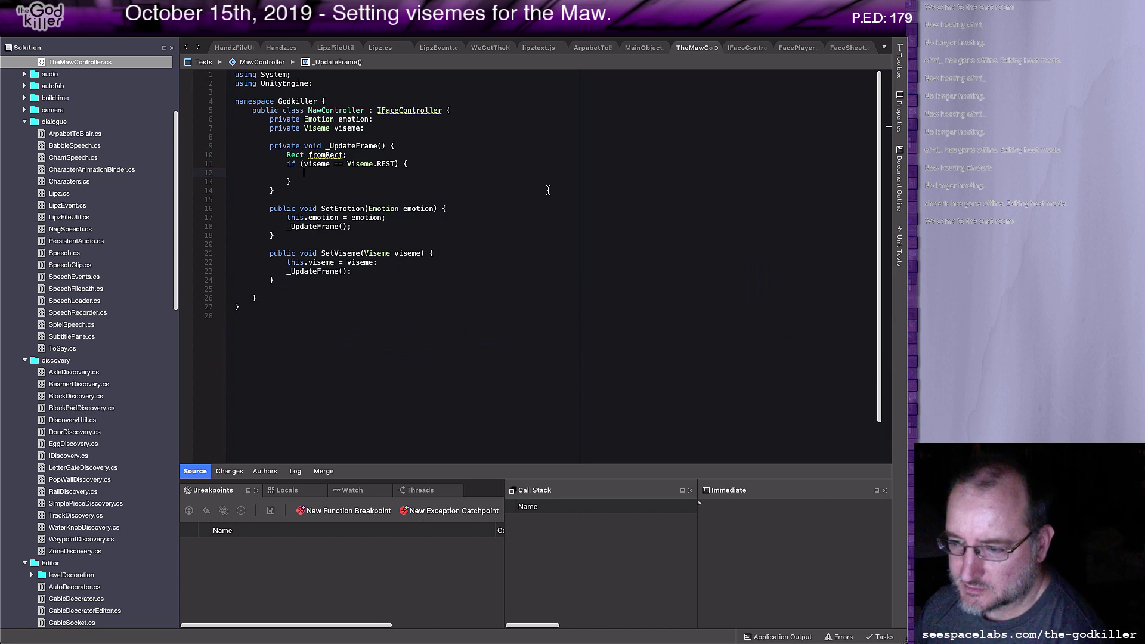
{"action": "type", "text": "Face"}
{"action": "key", "text": "Return"}
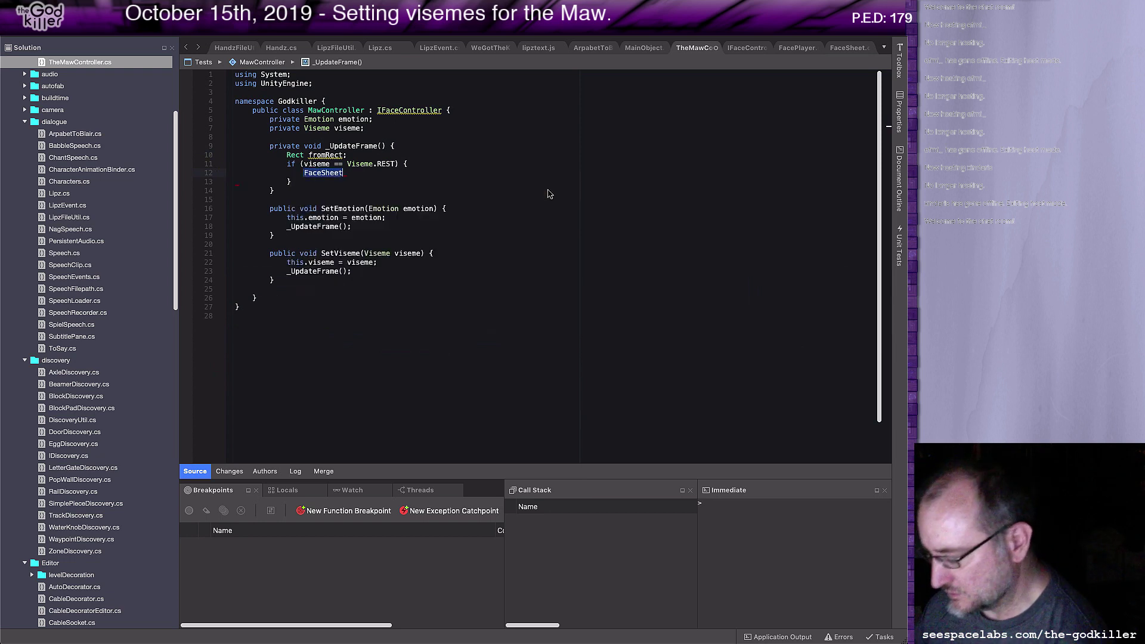
{"action": "type", "text": "."}
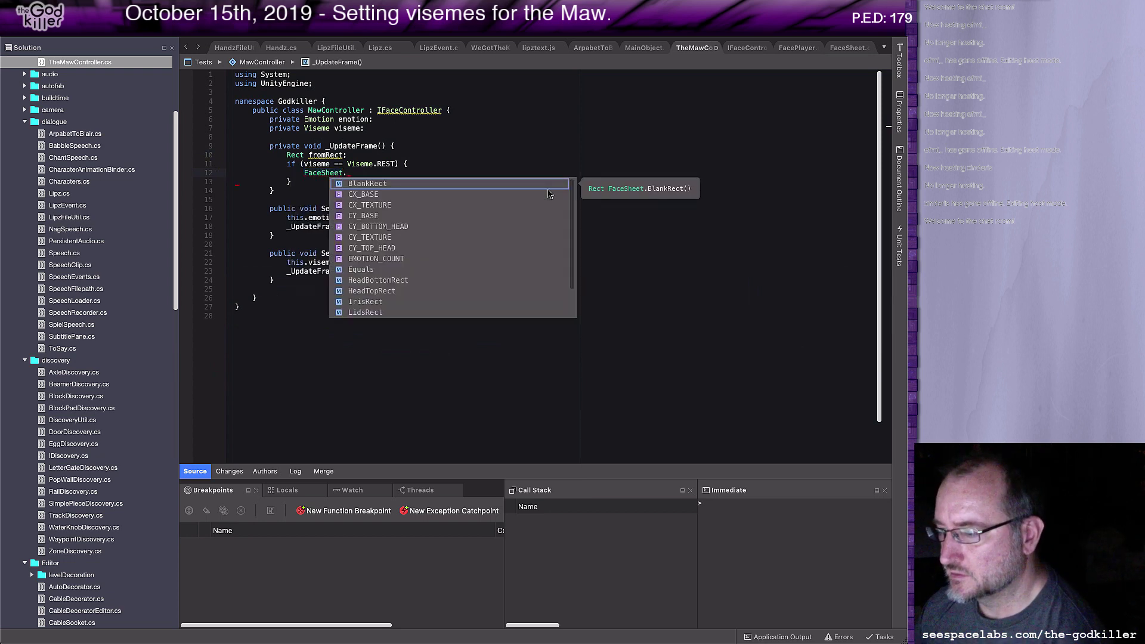
{"action": "type", "text": "H"}
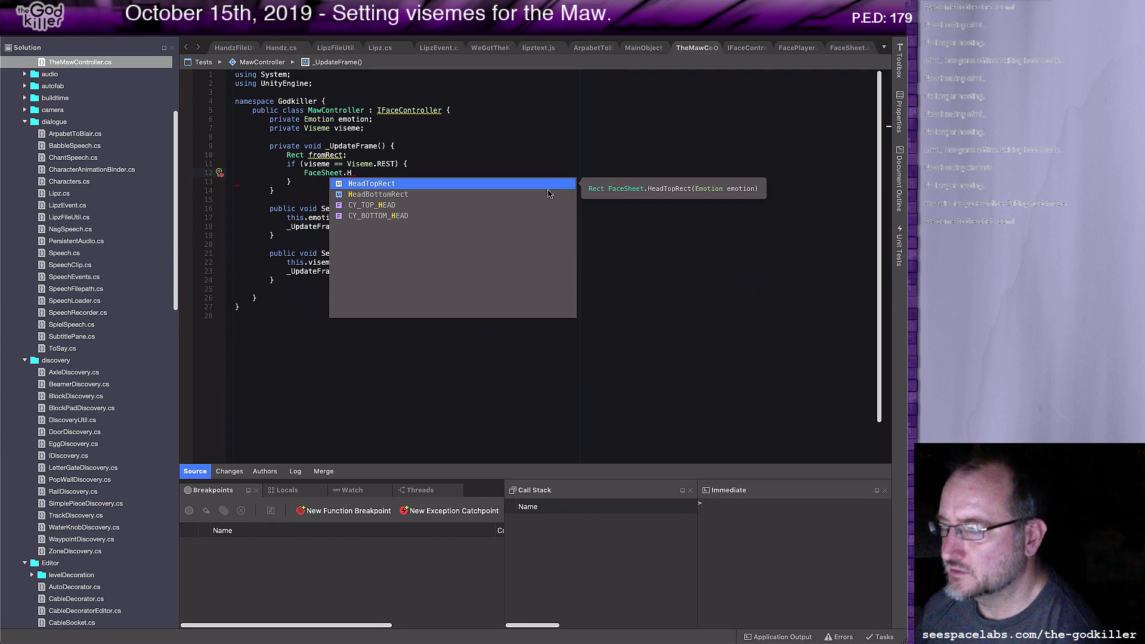
{"action": "key", "text": "Down"}
{"action": "key", "text": "Return"}
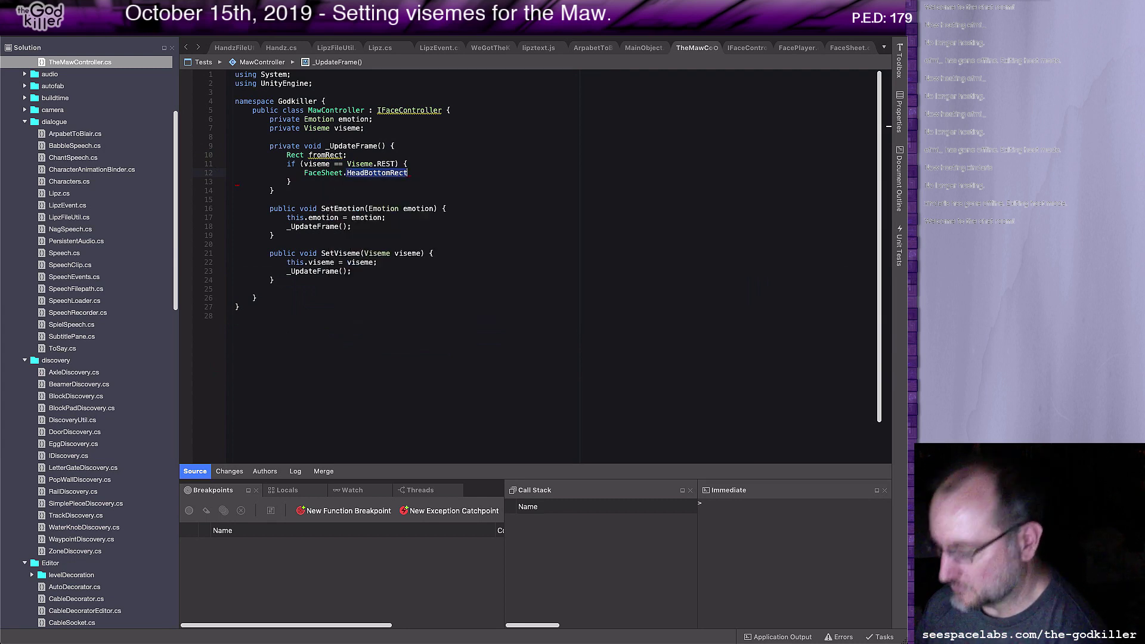
{"action": "type", "text": "("}
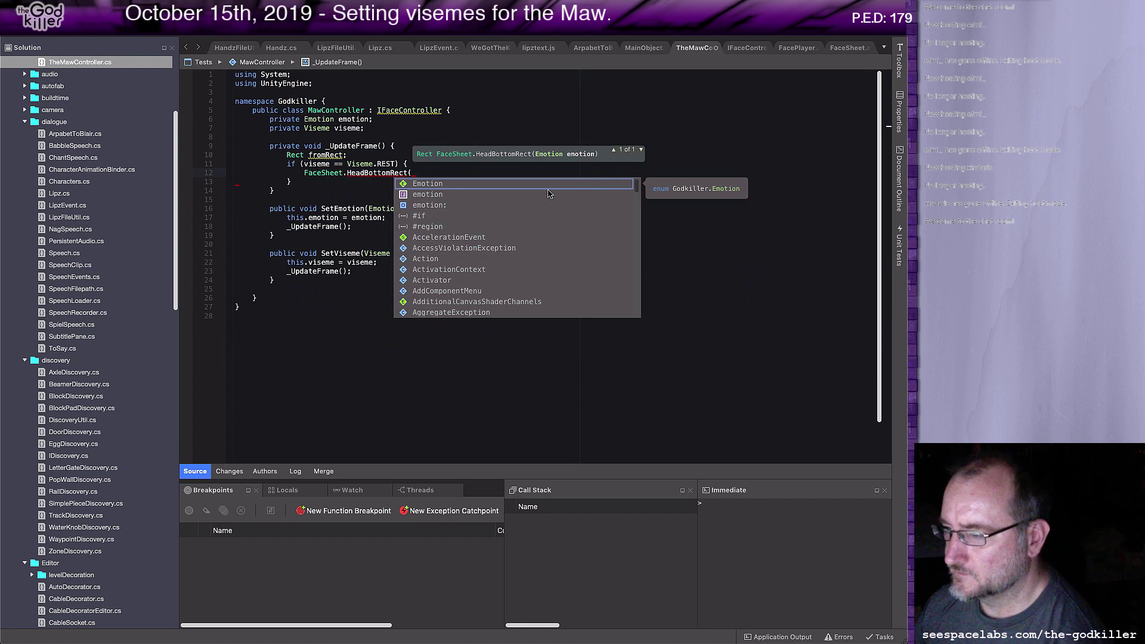
{"action": "type", "text": "Em"}
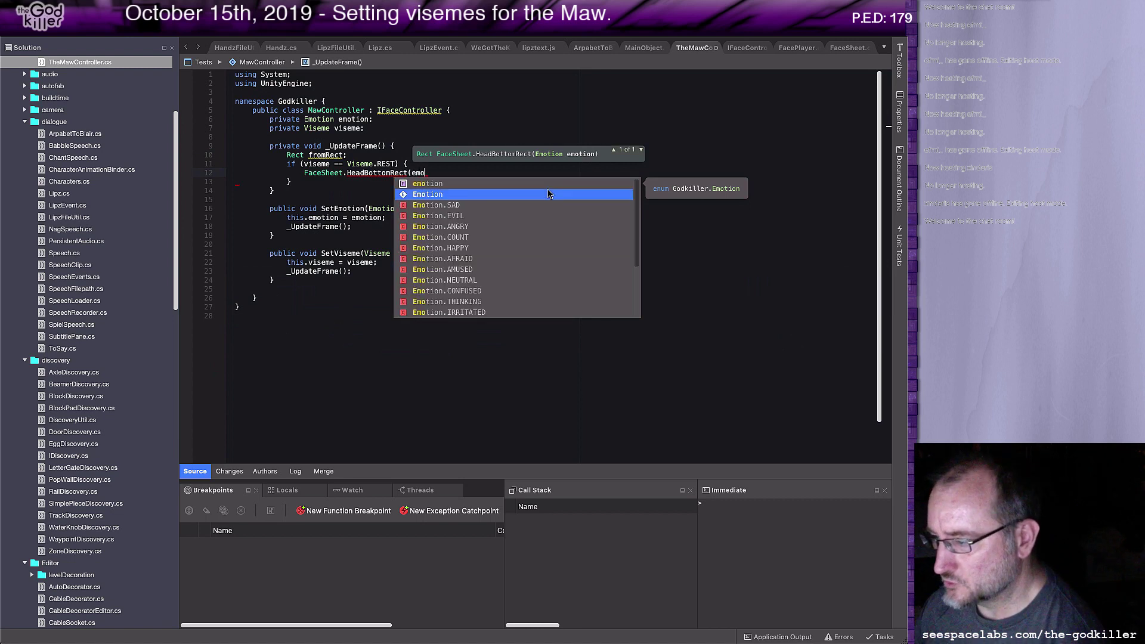
{"action": "key", "text": "Return"}
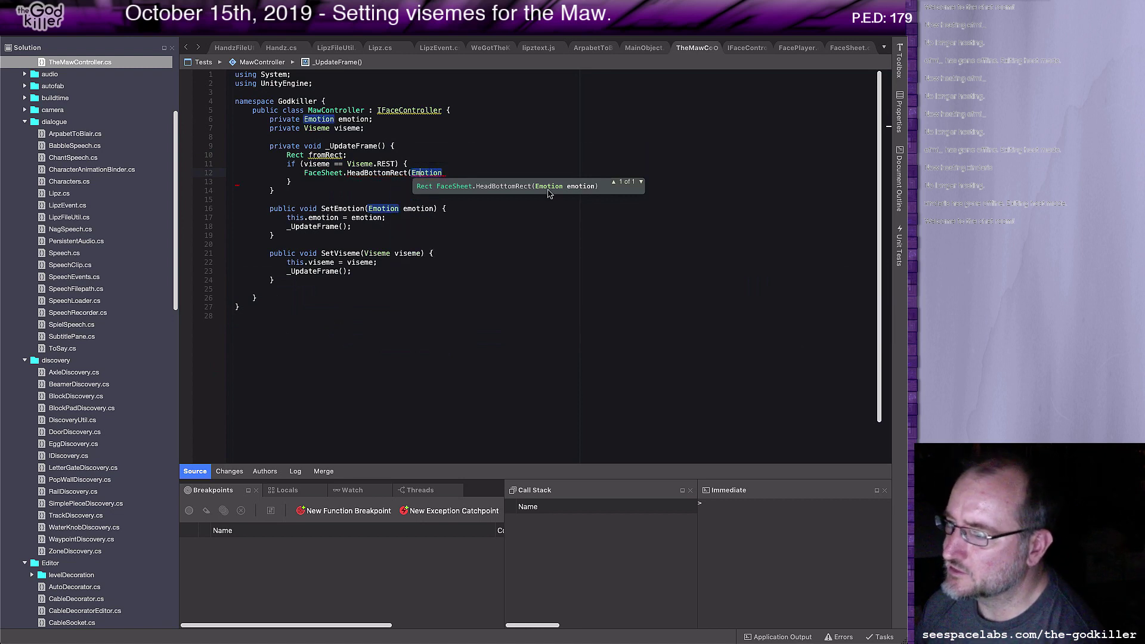
Correct the argument to emotion, close the call with ');', and prefix the line with 'from'
{"action": "key", "text": "BackSpace"}
{"action": "key", "text": "BackSpace"}
{"action": "key", "text": "BackSpace"}
{"action": "key", "text": "BackSpace"}
{"action": "key", "text": "BackSpace"}
{"action": "key", "text": "BackSpace"}
{"action": "key", "text": "BackSpace"}
{"action": "type", "text": "em"}
{"action": "key", "text": "Return"}
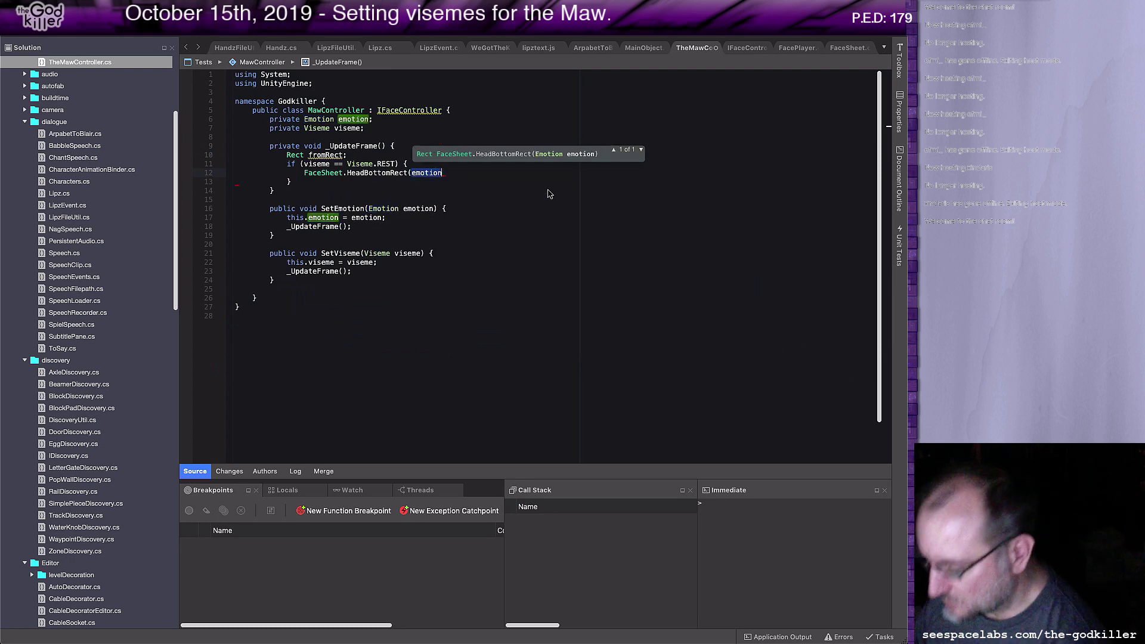
{"action": "type", "text": ");"}
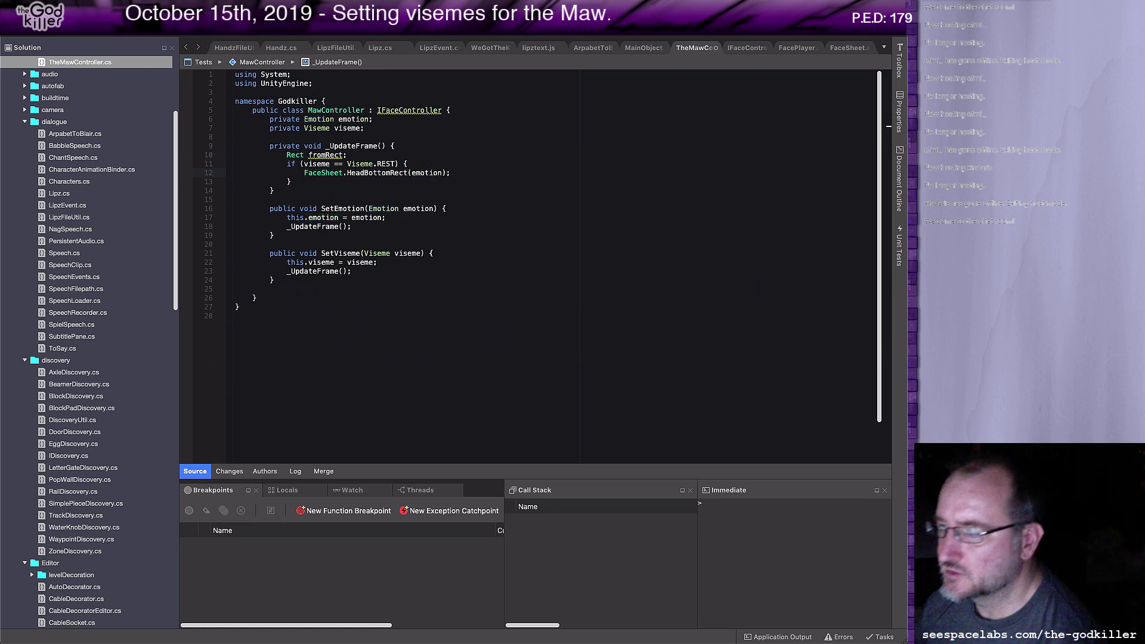
{"action": "key", "text": "Down"}
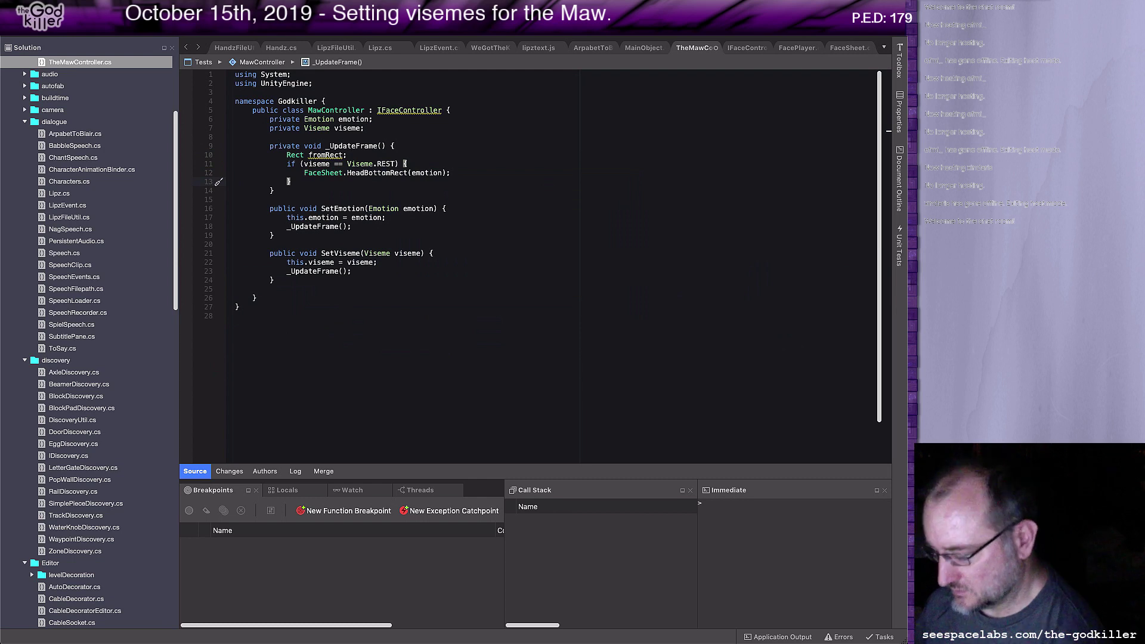
{"action": "key", "text": "Up"}
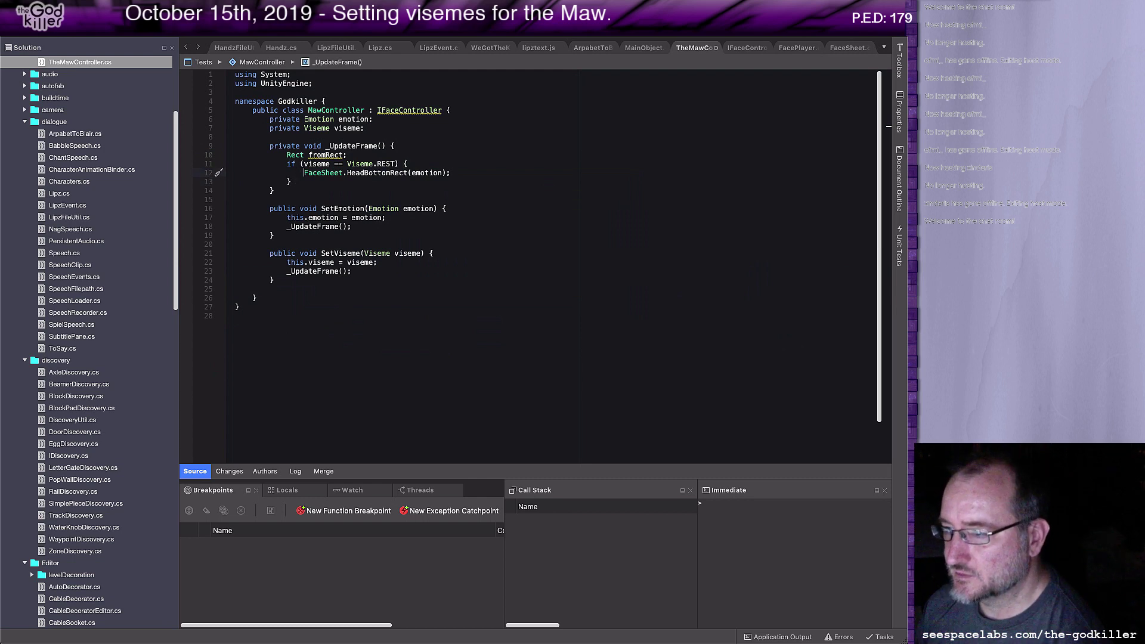
{"action": "type", "text": "from"}
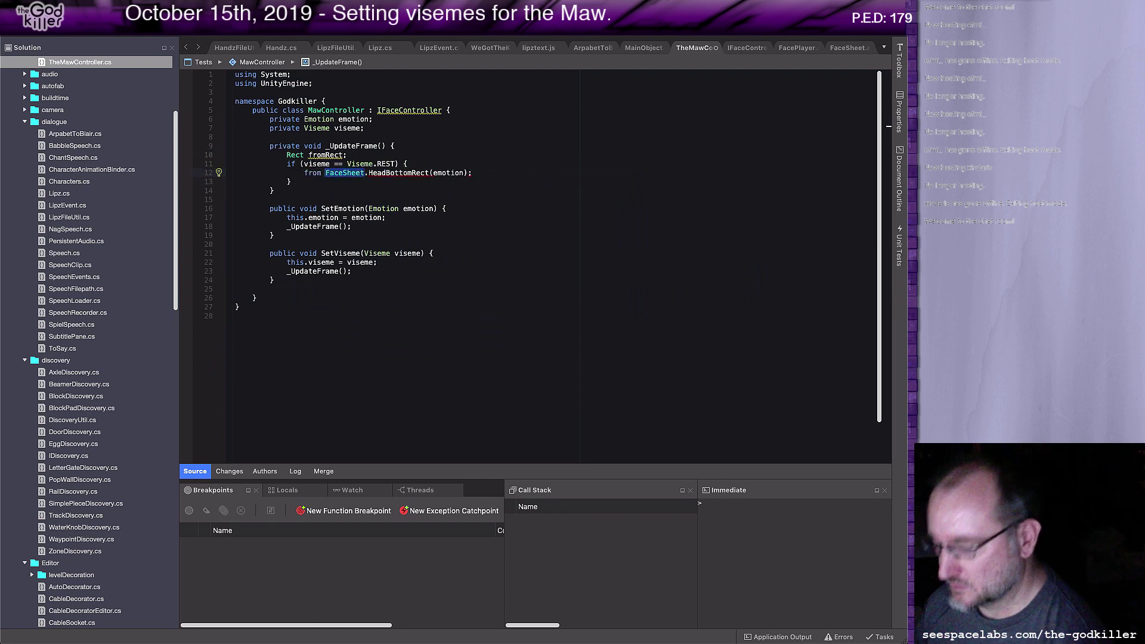
Turn the fromRect declaration and if line into 'fromRect = viseme == Viseme.REST ?'
{"action": "left_click", "coordinate": [346, 154]}
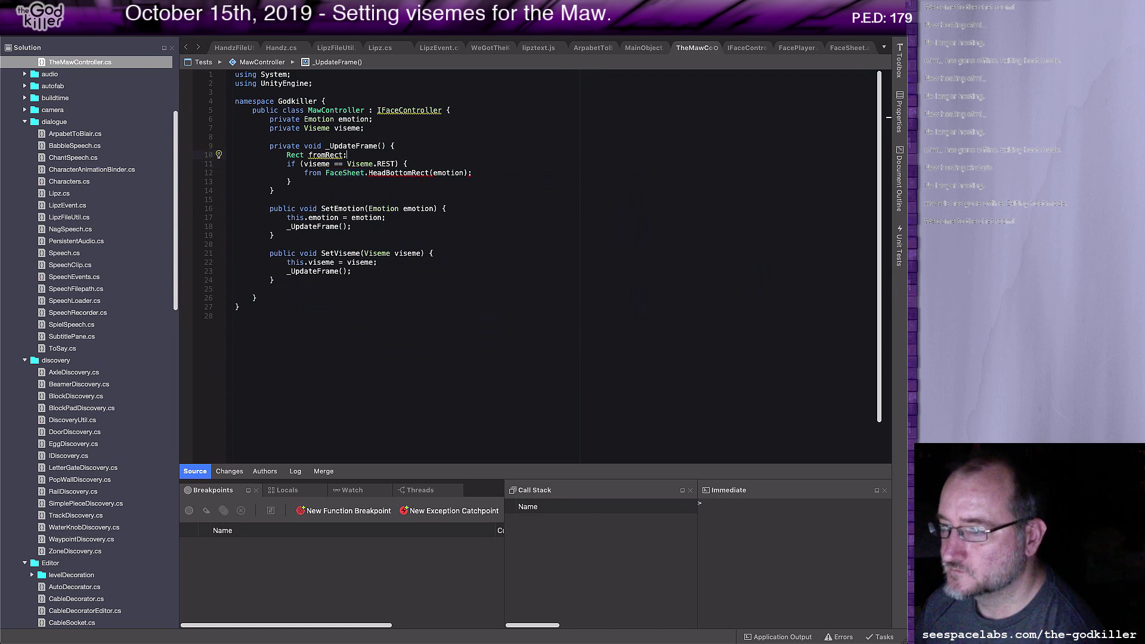
{"action": "key", "text": "BackSpace"}
{"action": "type", "text": "="}
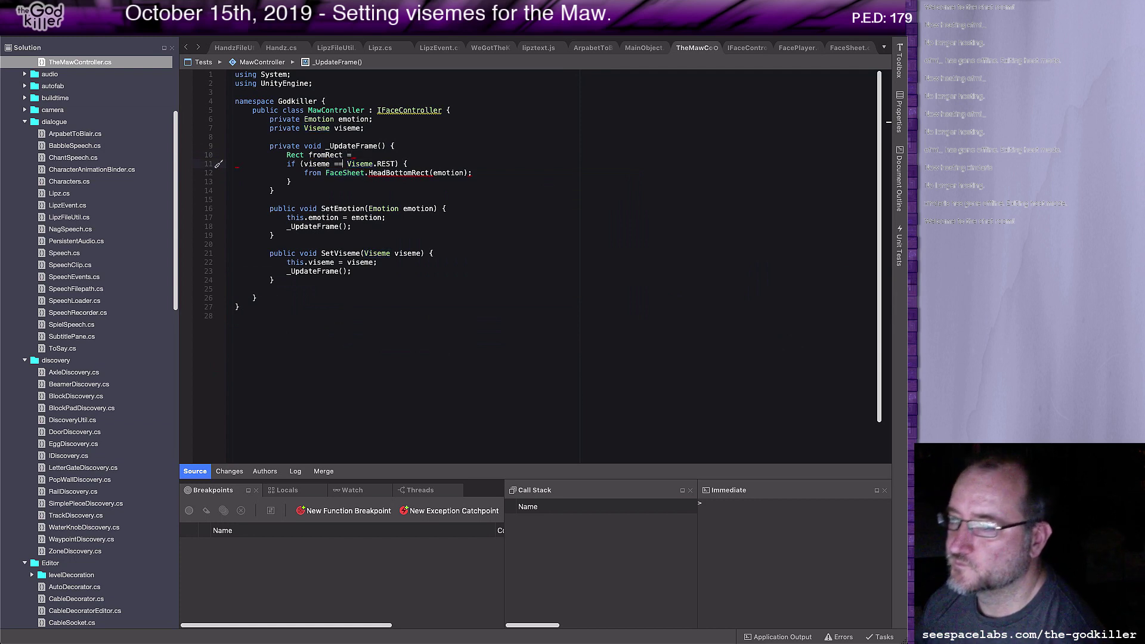
{"action": "key", "text": "shift+Home"}
{"action": "key", "text": "BackSpace"}
{"action": "key", "text": "BackSpace"}
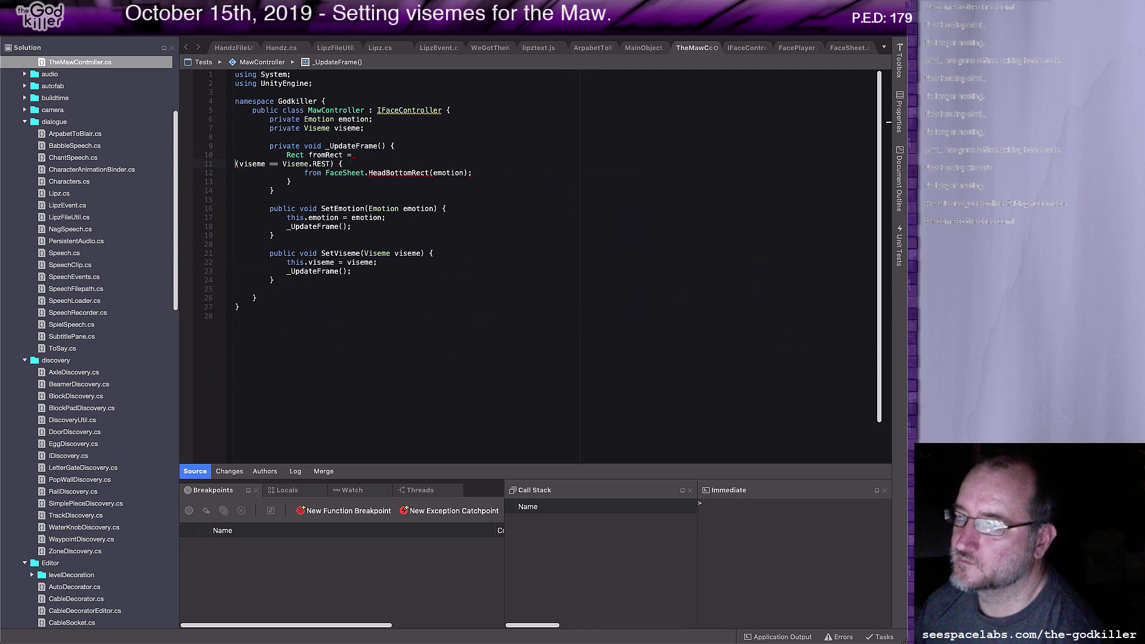
{"action": "key", "text": "End"}
{"action": "key", "text": "BackSpace"}
{"action": "type", "text": "?"}
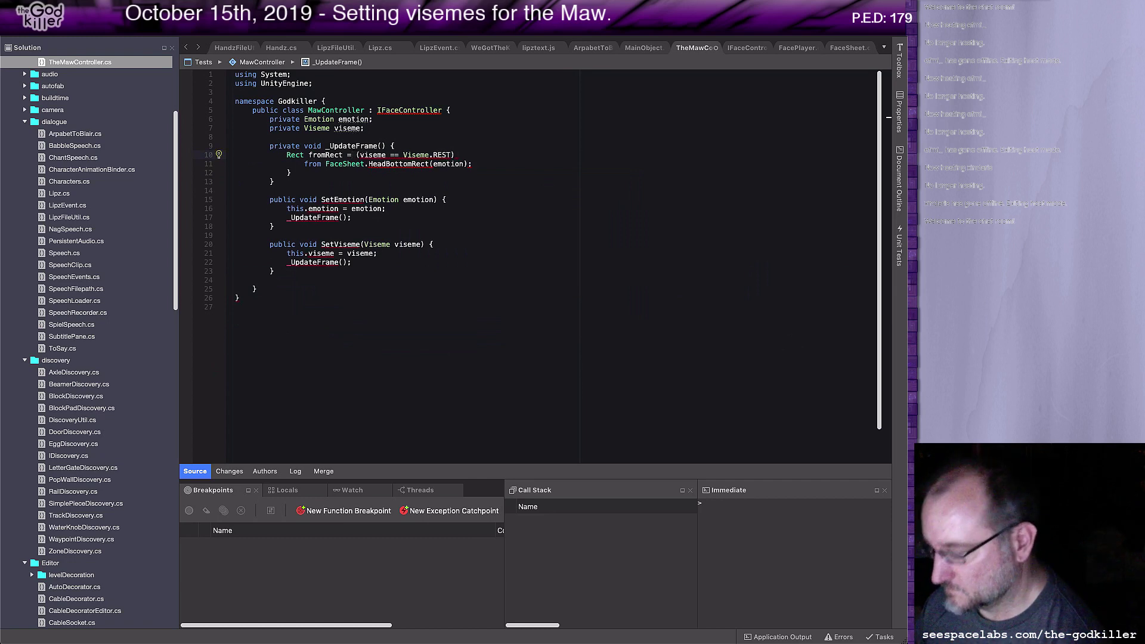
Add the else branch ': FaceSheet.TalkingMouthRect(viseme);' after the HeadBottomRect call
{"action": "left_click", "coordinate": [304, 163]}
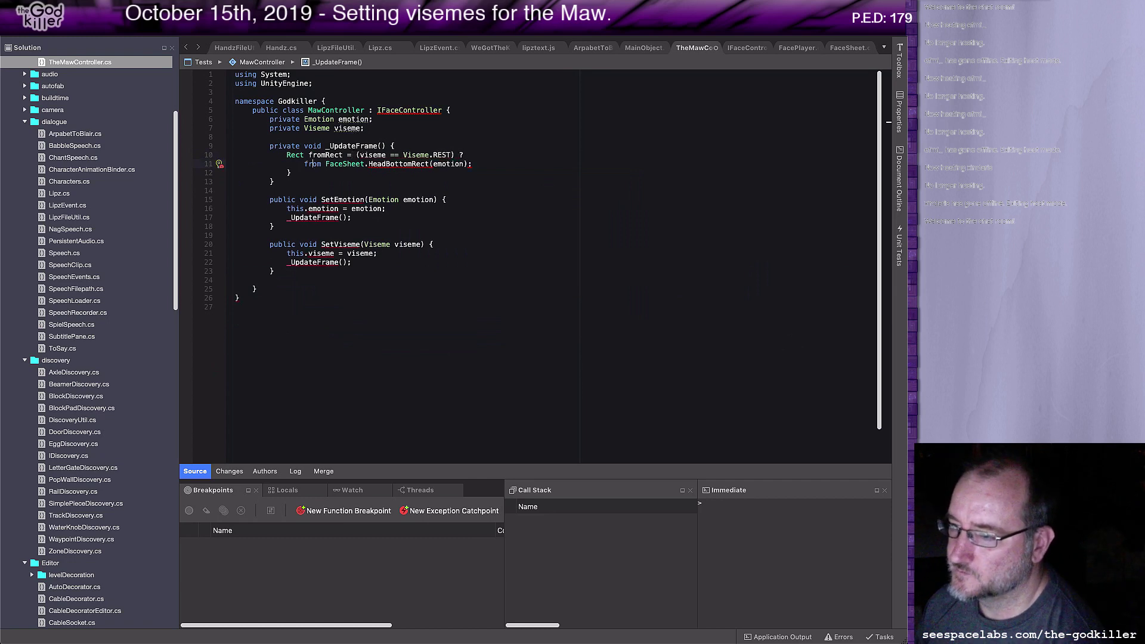
{"action": "key", "text": "shift+Home"}
{"action": "key", "text": "BackSpace"}
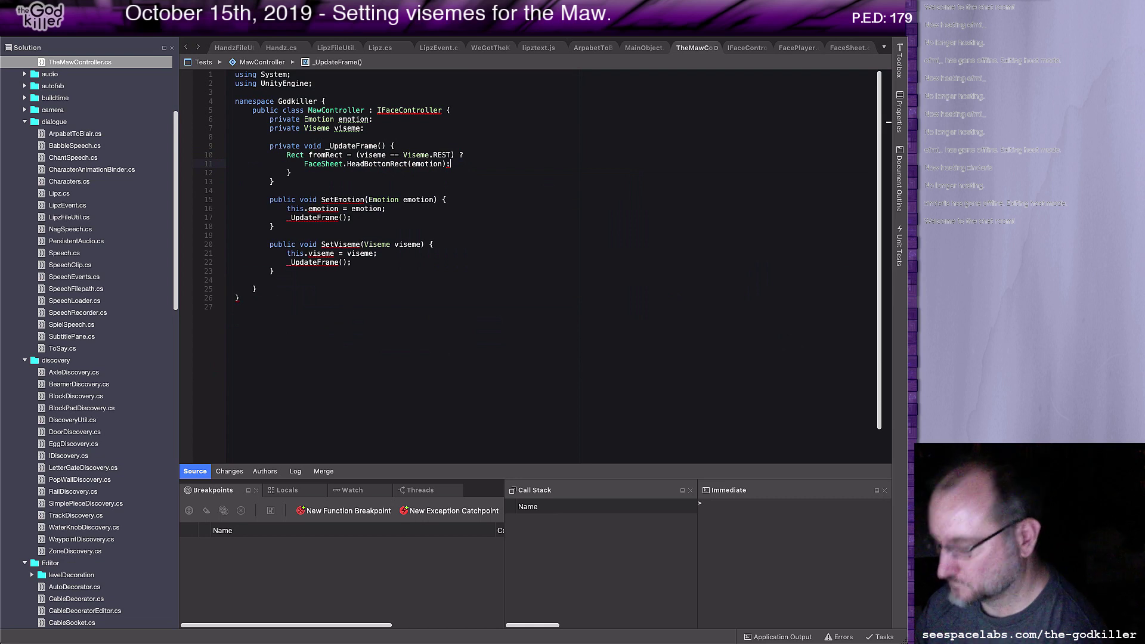
{"action": "type", "text": ":"}
{"action": "key", "text": "BackSpace"}
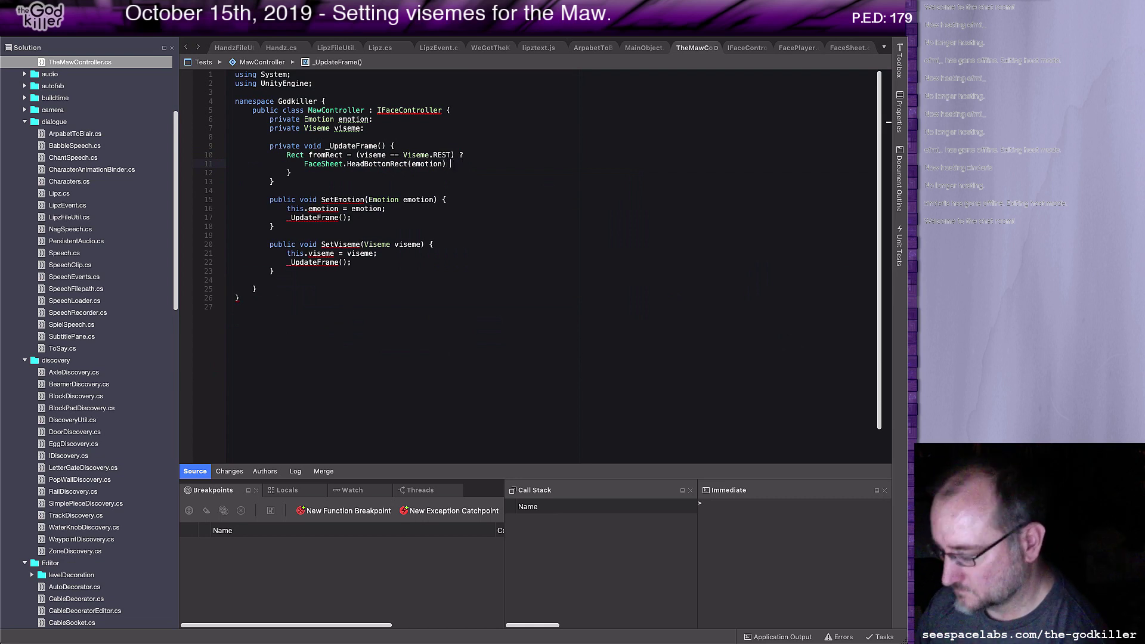
{"action": "type", "text": ": Face"}
{"action": "key", "text": "Return"}
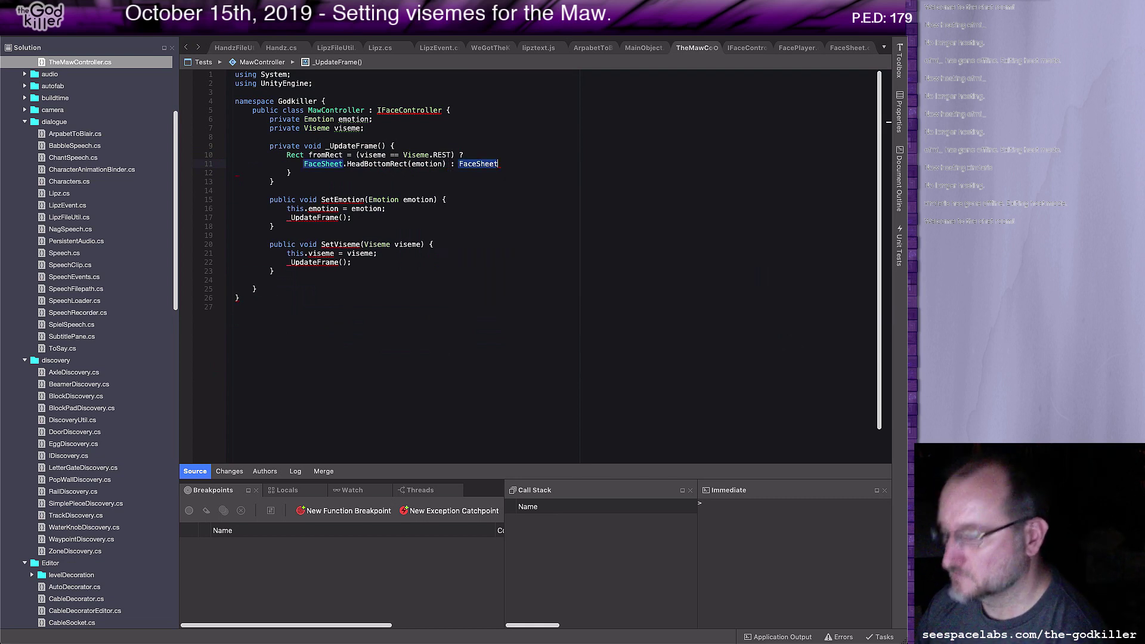
{"action": "type", "text": "."}
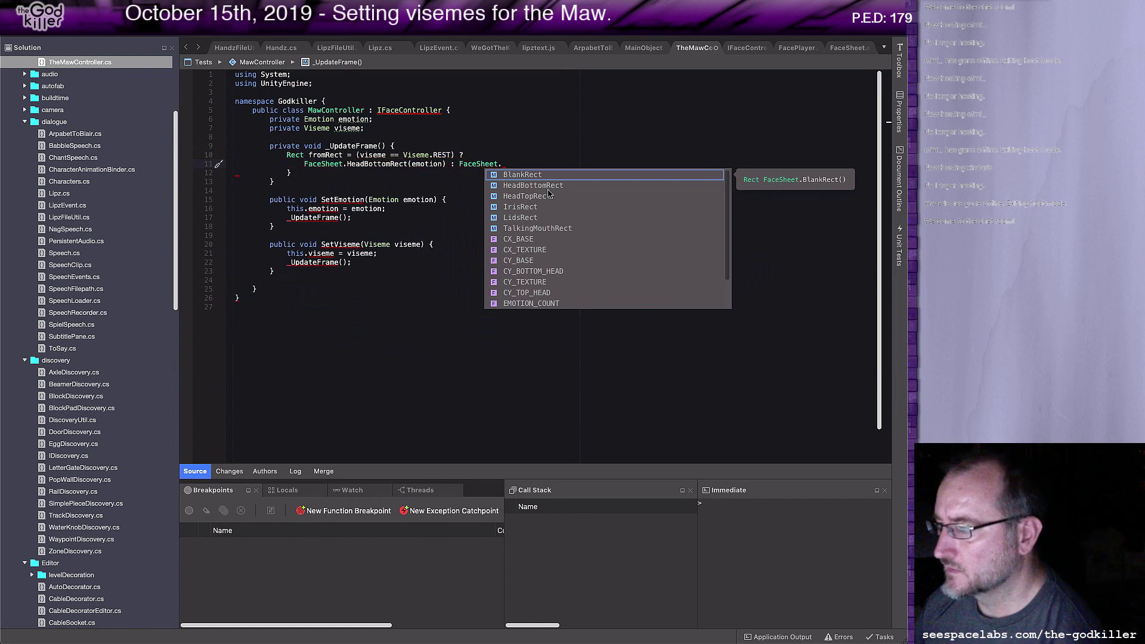
{"action": "key", "text": "Down"}
{"action": "key", "text": "Down"}
{"action": "key", "text": "Down"}
{"action": "key", "text": "Down"}
{"action": "key", "text": "Down"}
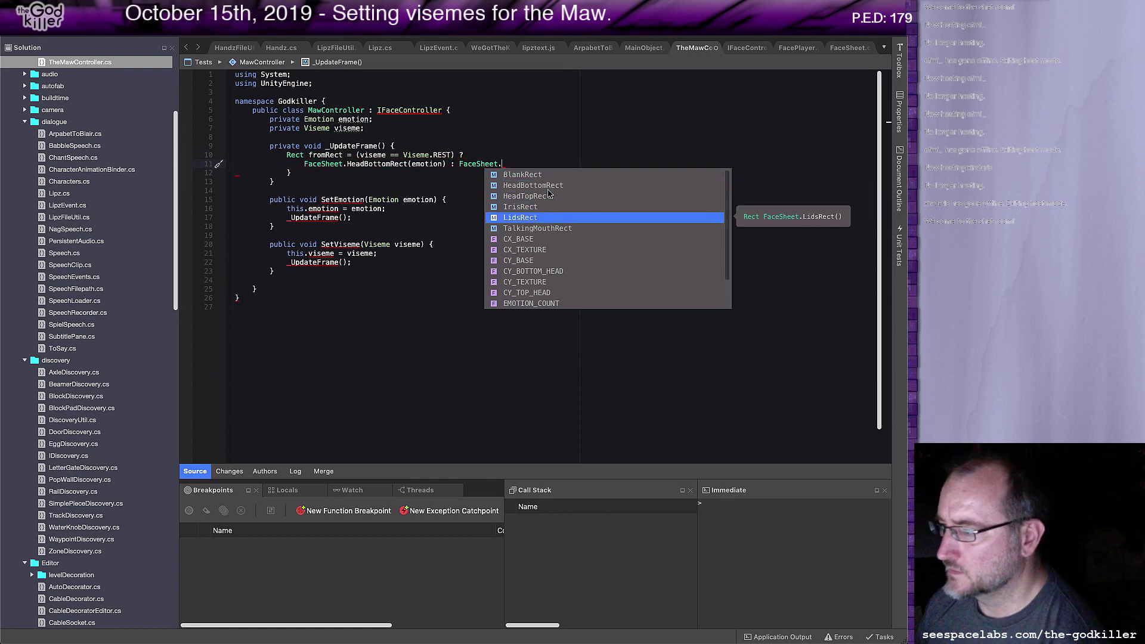
{"action": "key", "text": "Return"}
{"action": "type", "text": "("}
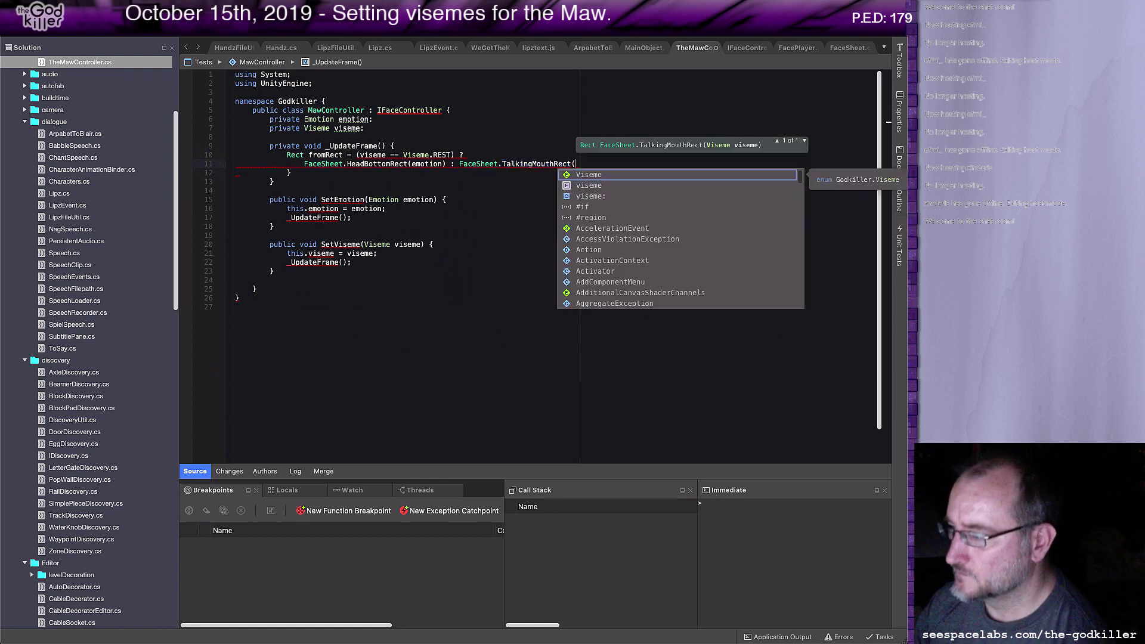
{"action": "type", "text": "viseme"}
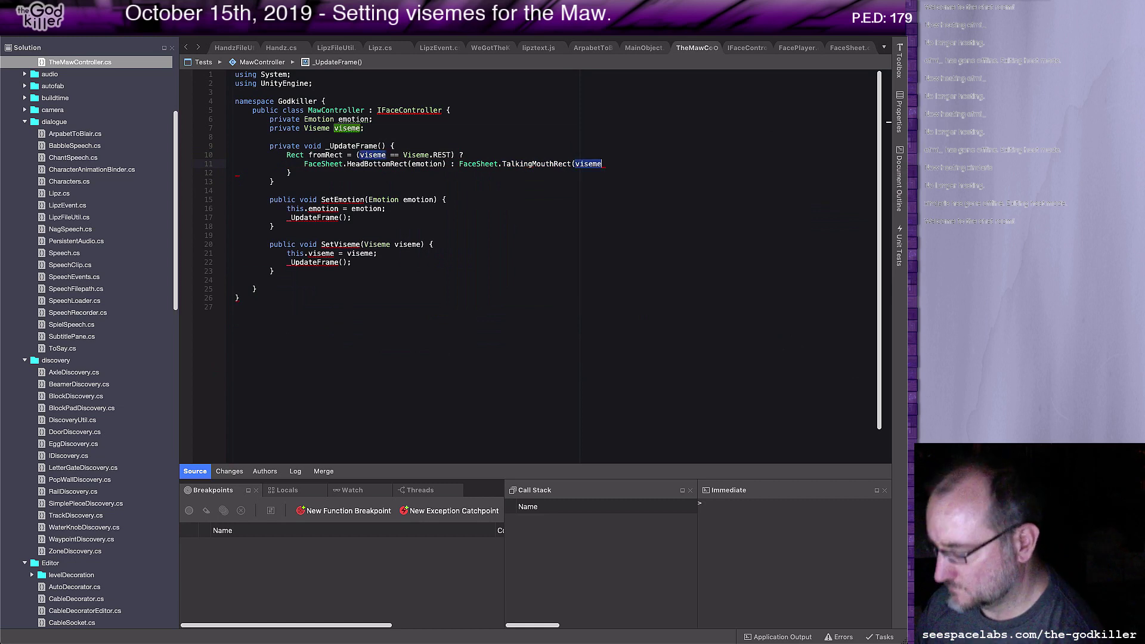
{"action": "type", "text": ");"}
Join the FaceSheet line onto the fromRect line so the ternary is one line
{"action": "key", "text": "Home"}
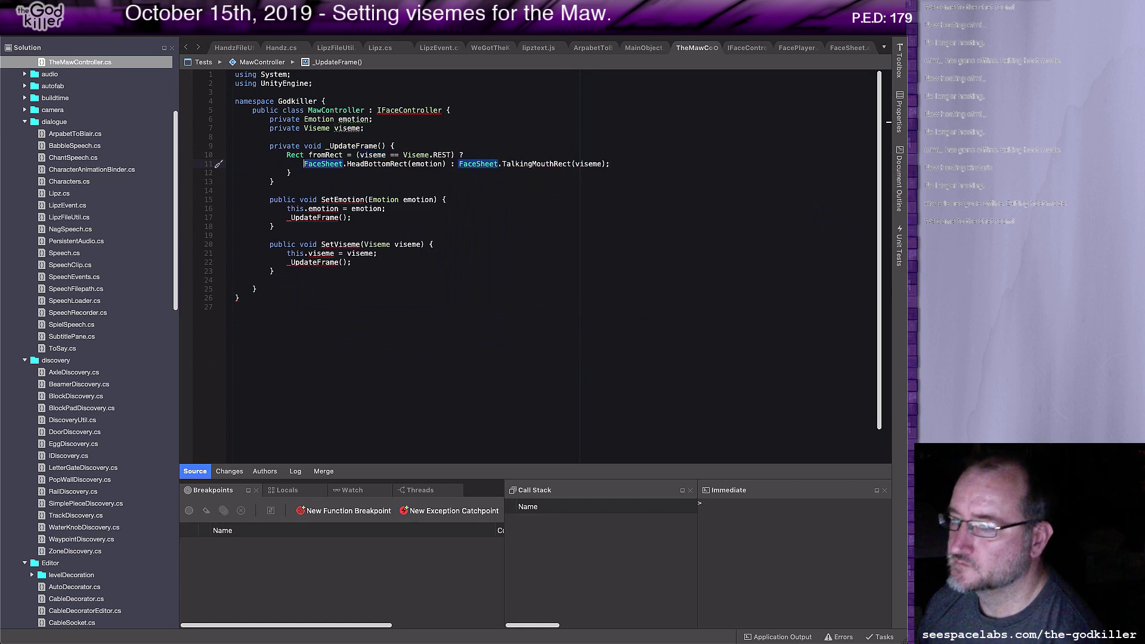
{"action": "key", "text": "shift+Home"}
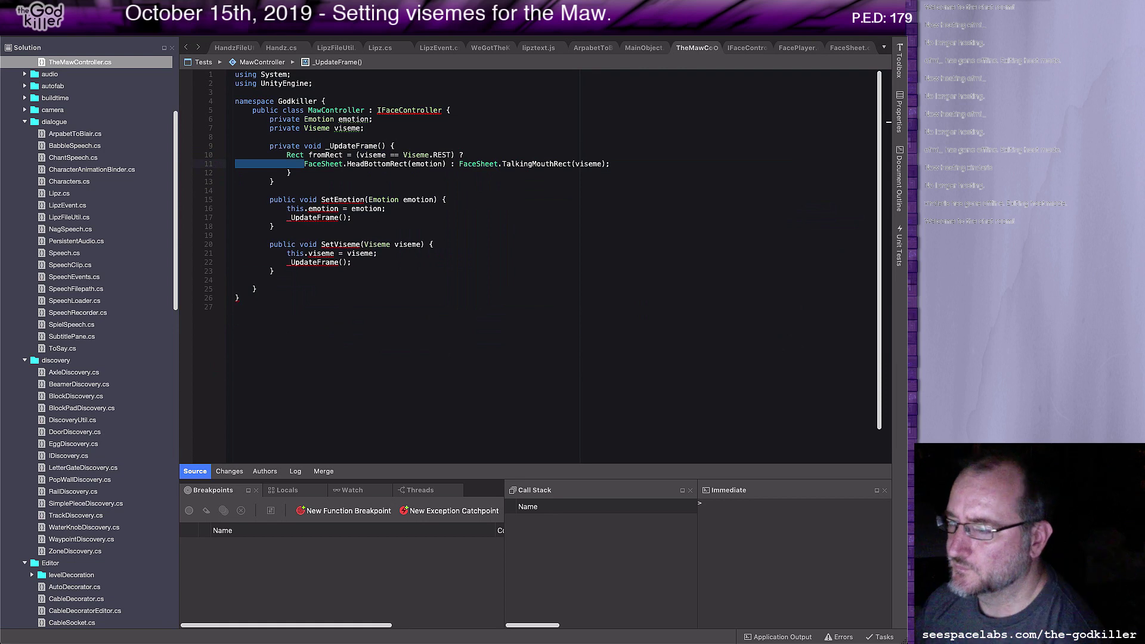
{"action": "key", "text": "BackSpace"}
{"action": "key", "text": "BackSpace"}
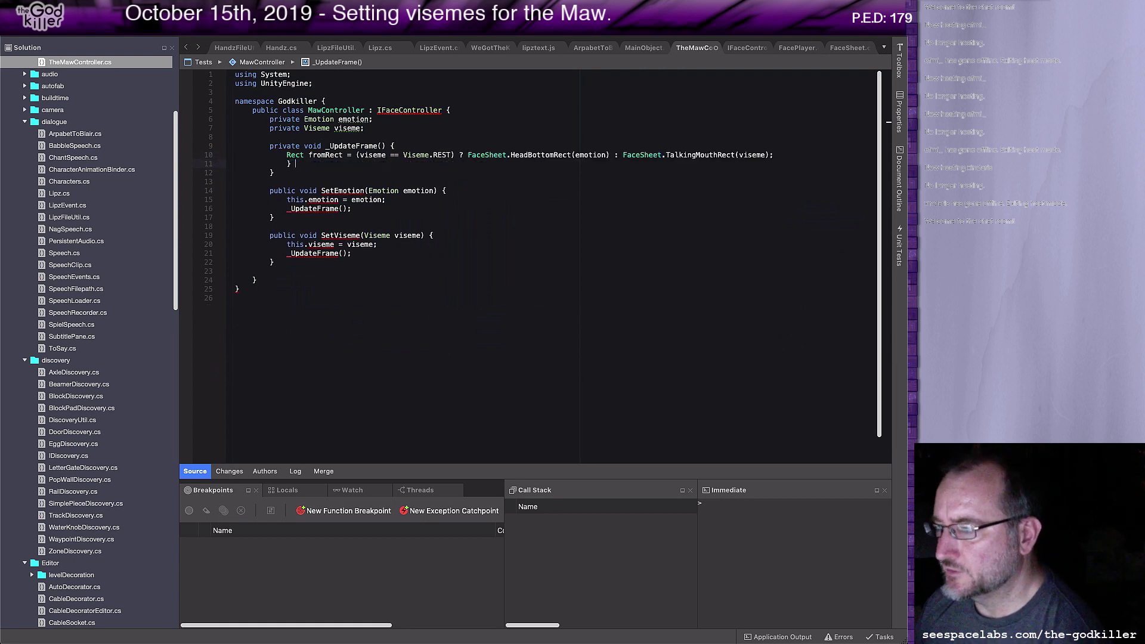
{"action": "key", "text": "BackSpace"}
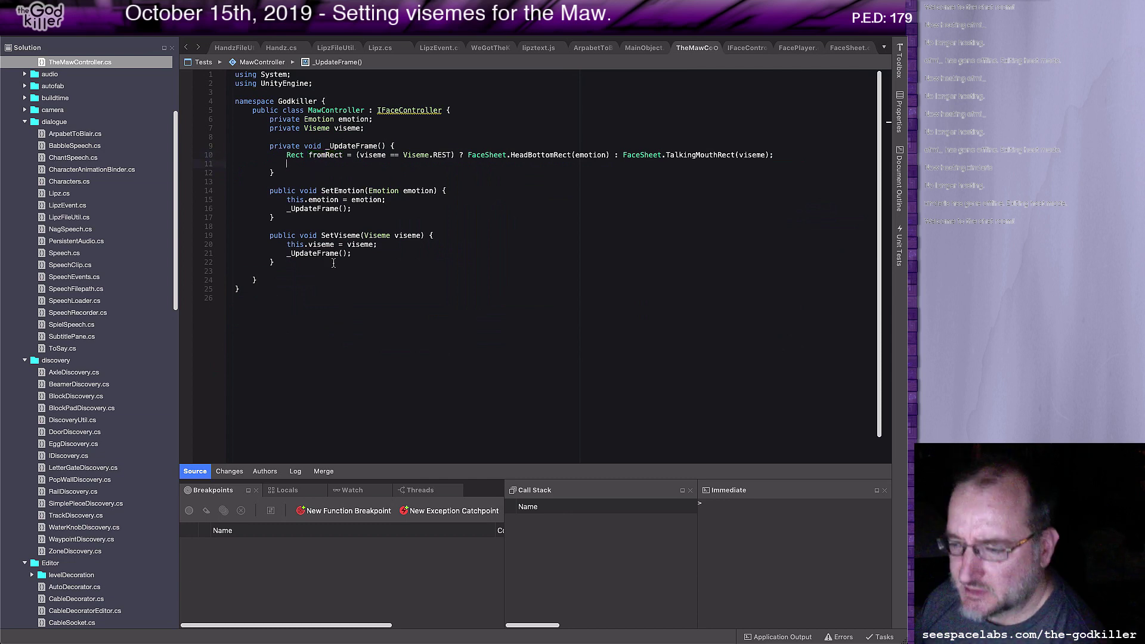
Open MaterialScroller.cs and inspect the texture offset line in its Update method
{"action": "scroll", "coordinate": [70, 322], "scroll_direction": "down", "scroll_amount": 10}
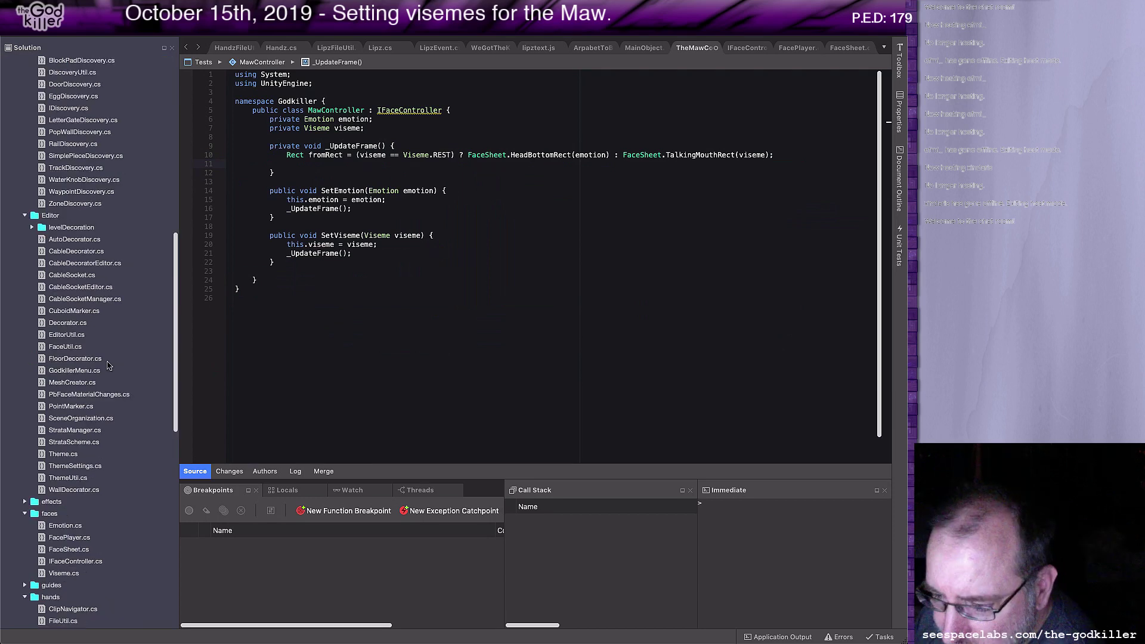
{"action": "scroll", "coordinate": [81, 149], "scroll_direction": "up", "scroll_amount": 13}
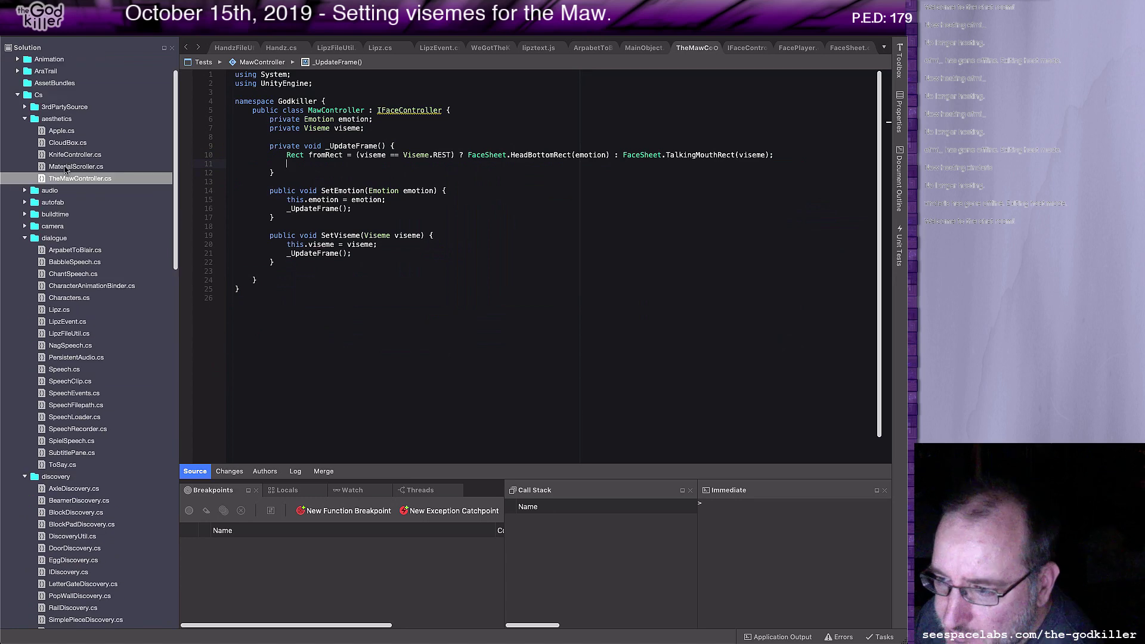
{"action": "double_click", "coordinate": [65, 166]}
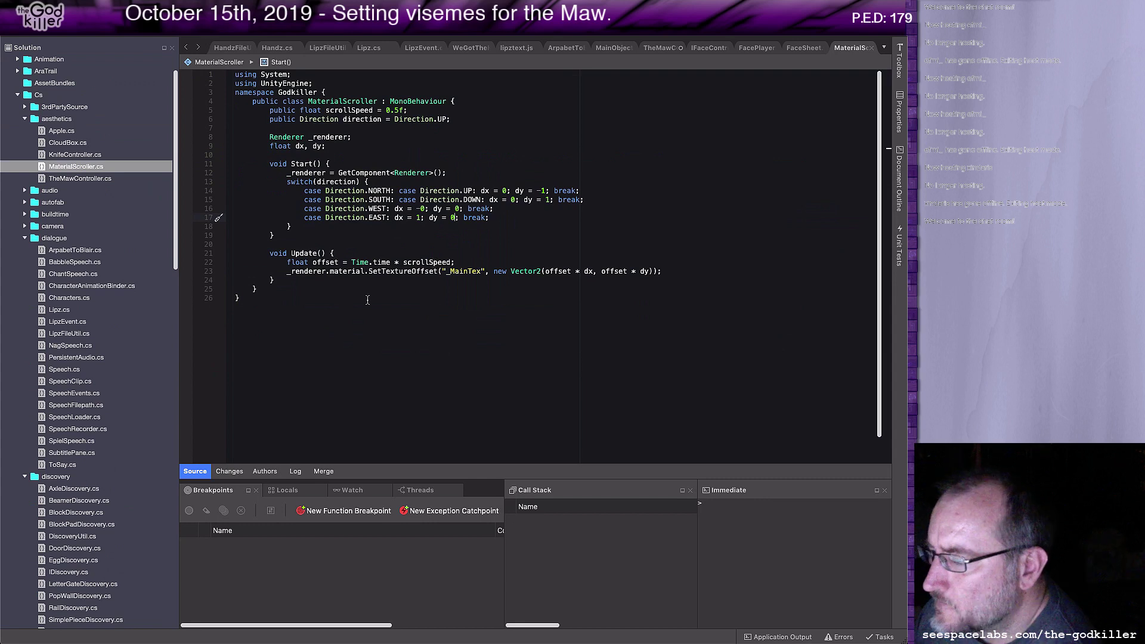
{"action": "mouse_move", "coordinate": [391, 271]}
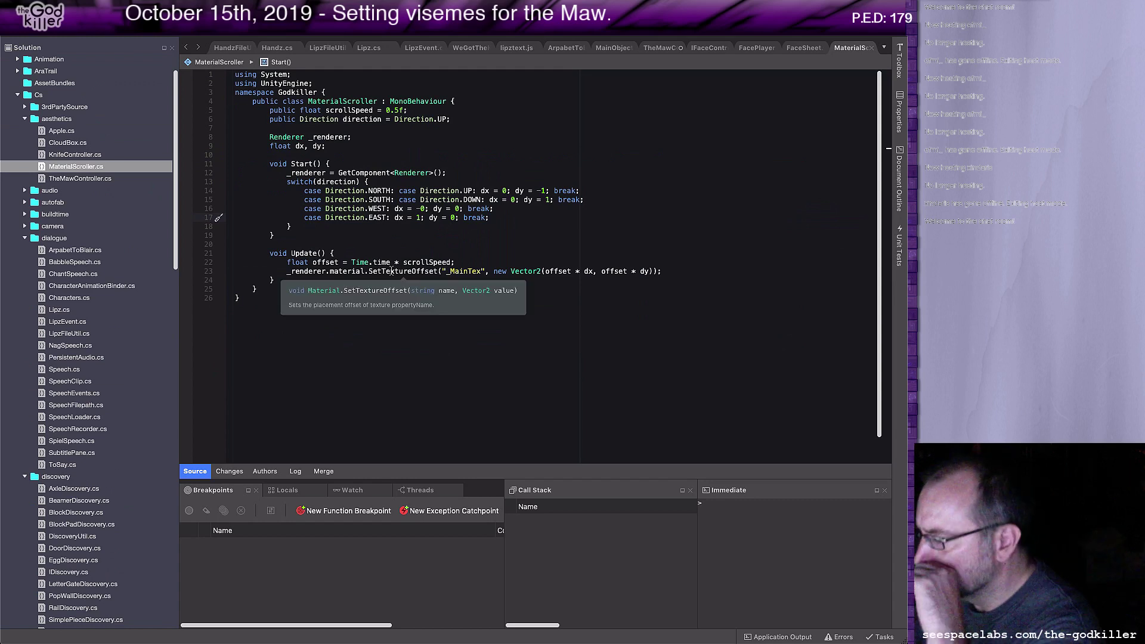
{"action": "left_click", "coordinate": [709, 271]}
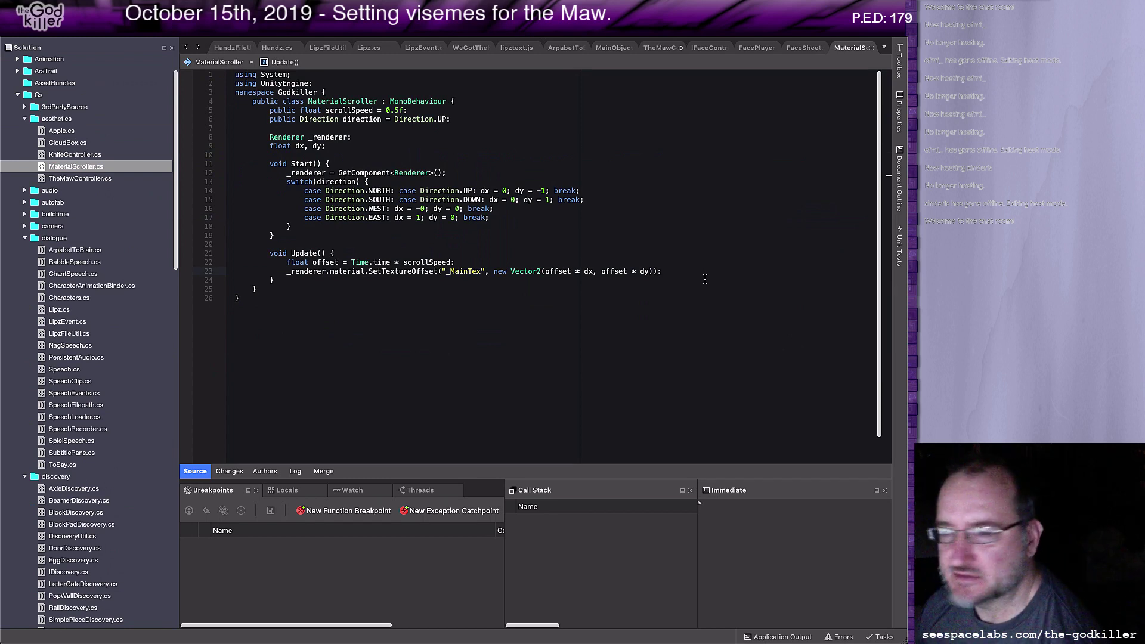
Bring Google Chrome to the front, ready to search from the address bar
{"action": "key", "text": "super+Tab"}
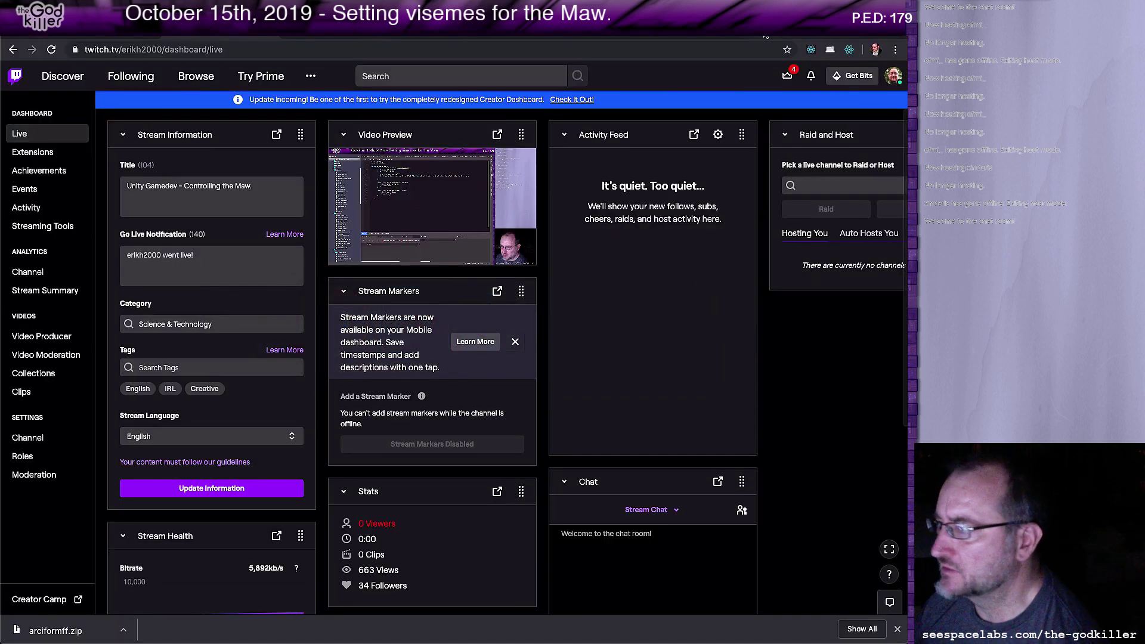
{"action": "left_click", "coordinate": [779, 36]}
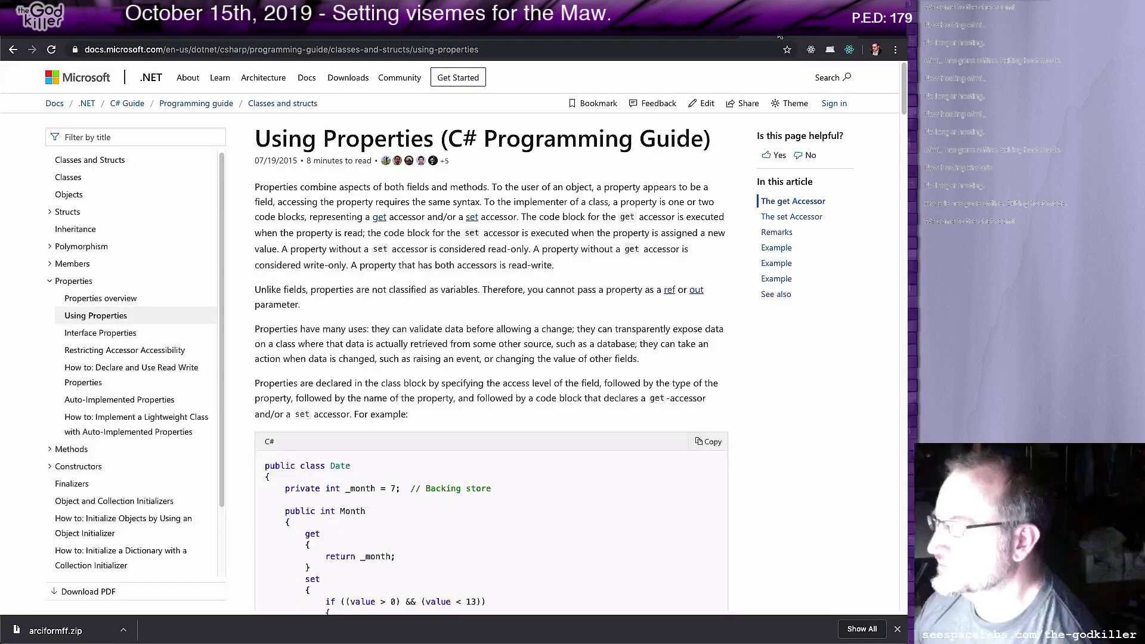
{"action": "left_click", "coordinate": [666, 53]}
Search Google for 'unity material' and open the 'Unity - Scripting API: Material' page
{"action": "type", "text": "u"}
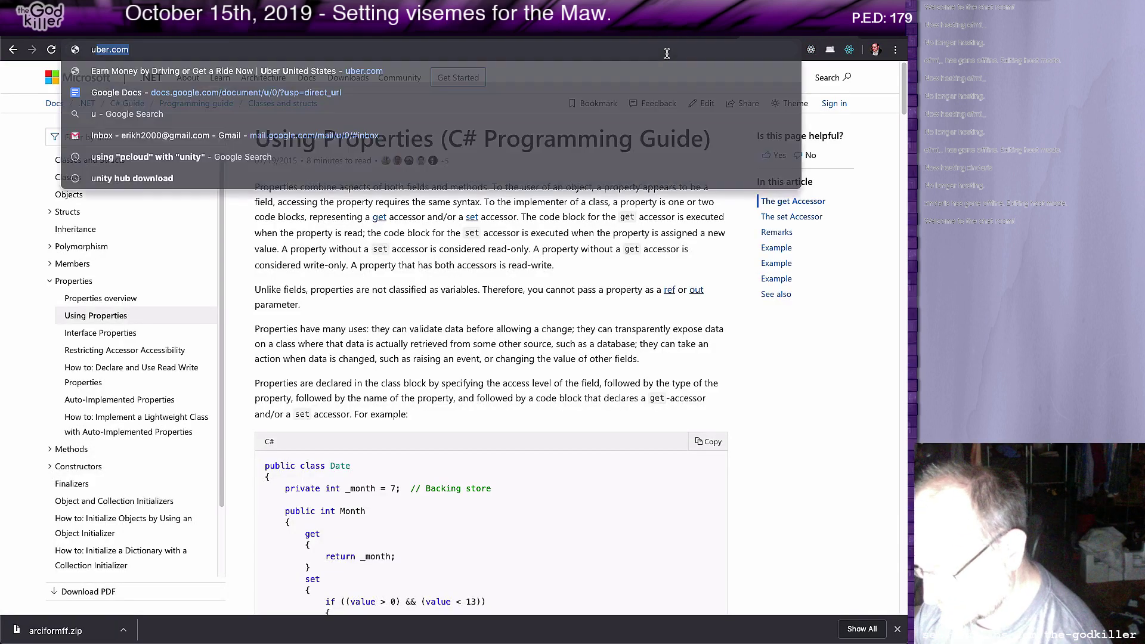
{"action": "type", "text": "nity material"}
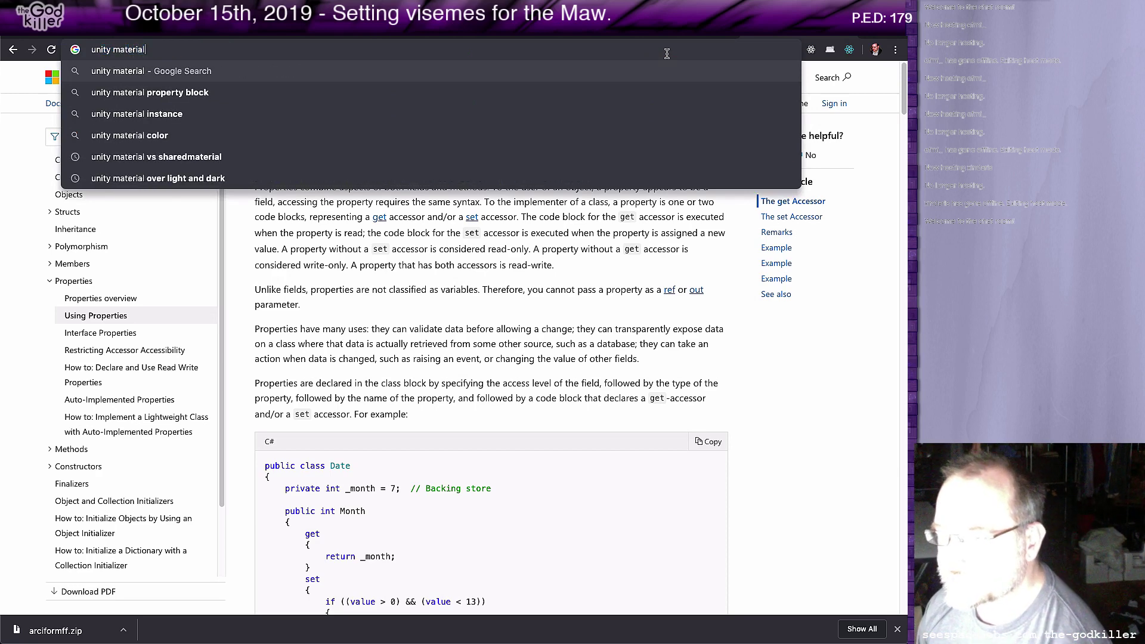
{"action": "key", "text": "Return"}
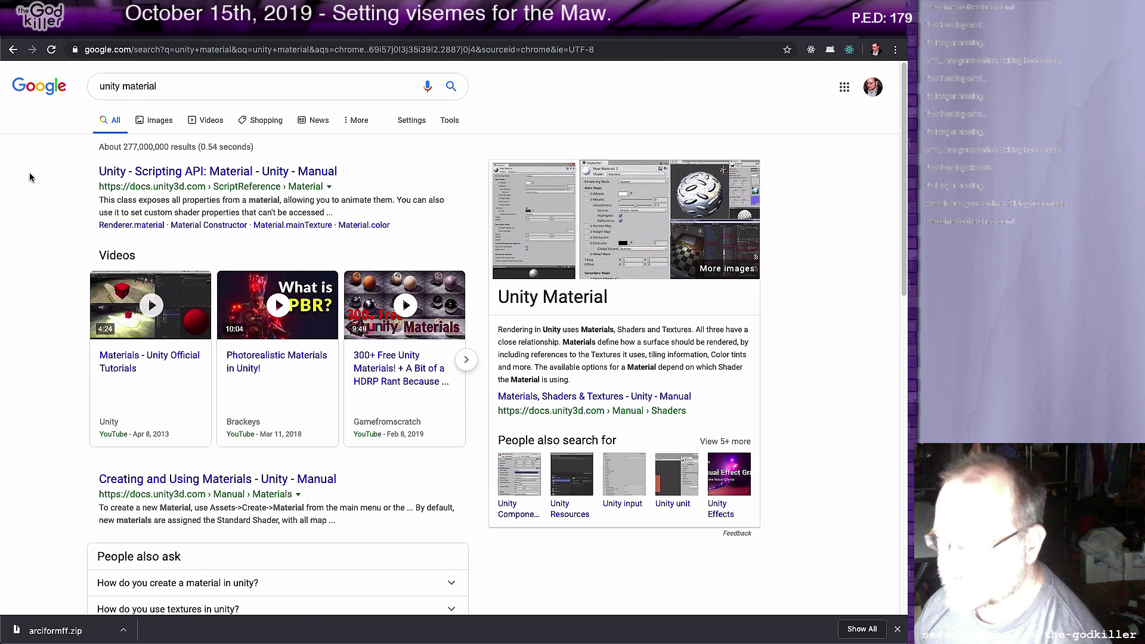
{"action": "left_click", "coordinate": [226, 170]}
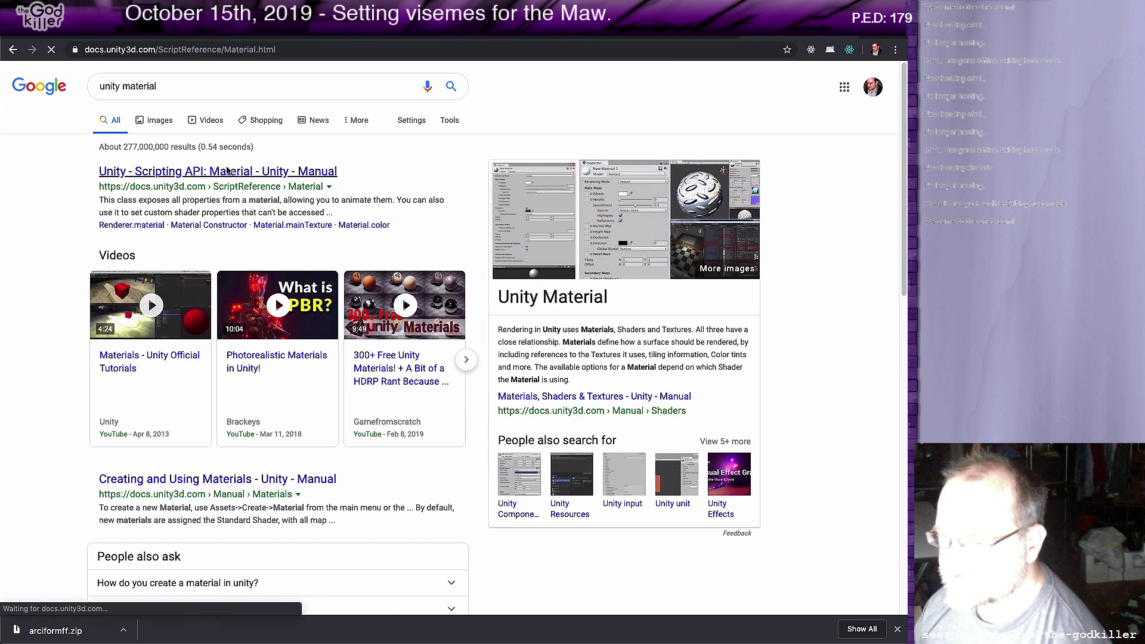
{"action": "scroll", "coordinate": [596, 331], "scroll_direction": "down", "scroll_amount": 4}
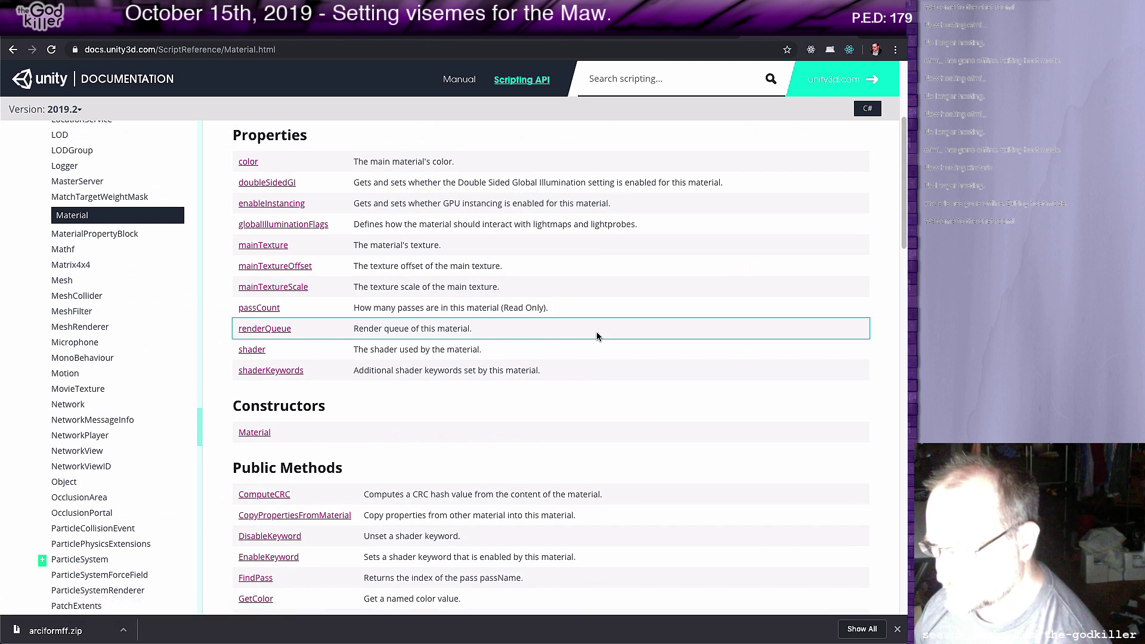
Glance back at MaterialScroller.cs, then scroll the Material page down to Public Methods
{"action": "key", "text": "super+Tab"}
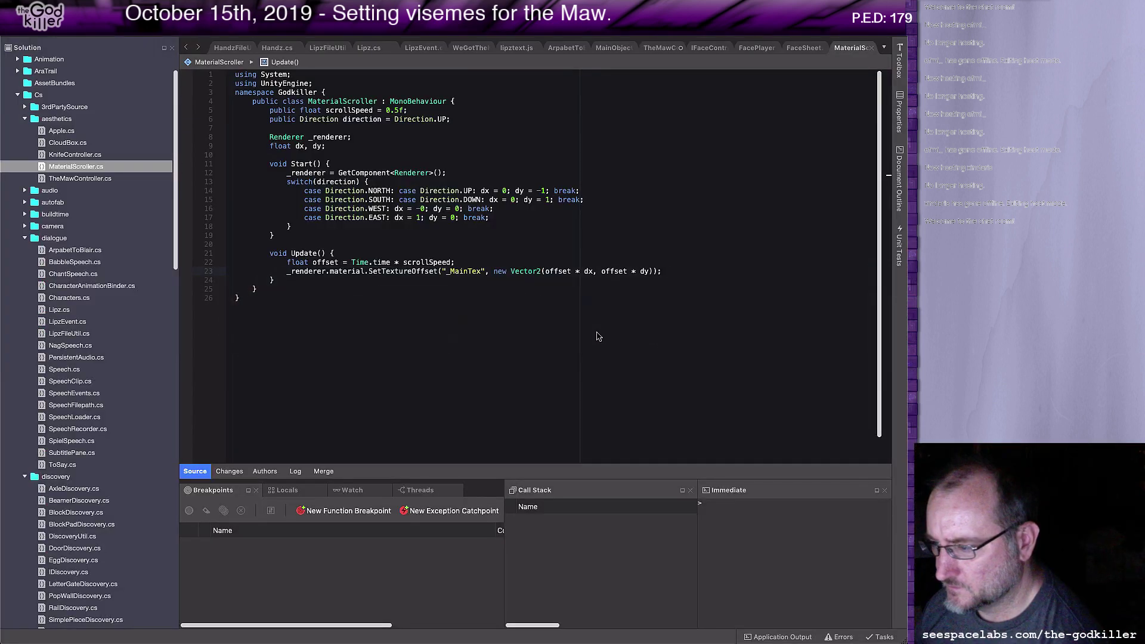
{"action": "key", "text": "super+Tab"}
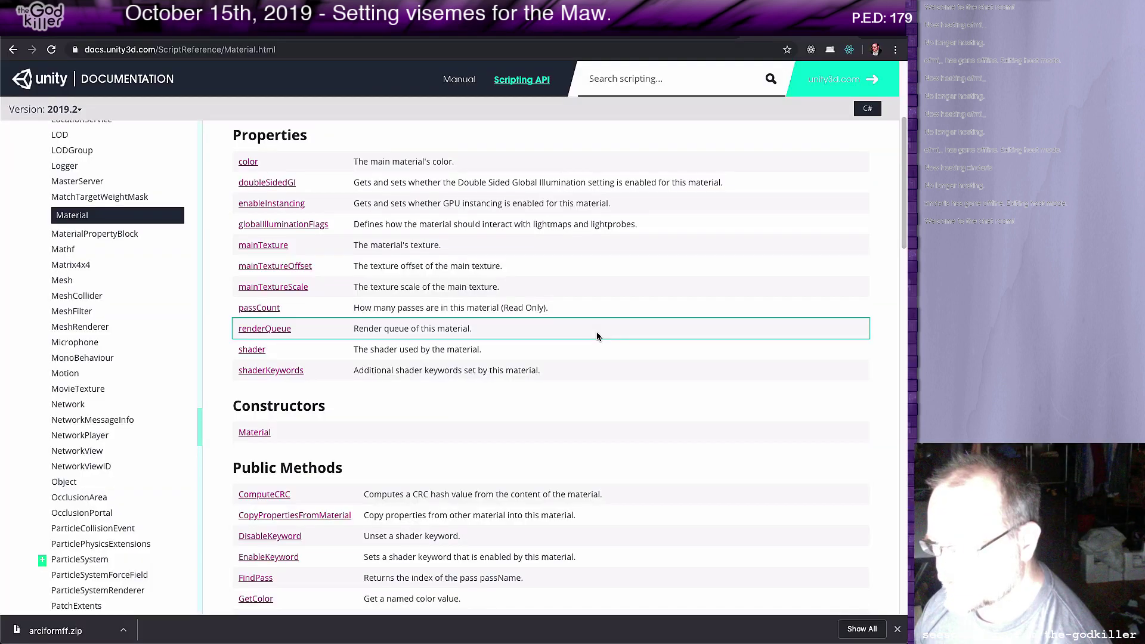
{"action": "scroll", "coordinate": [597, 336], "scroll_direction": "down", "scroll_amount": 5}
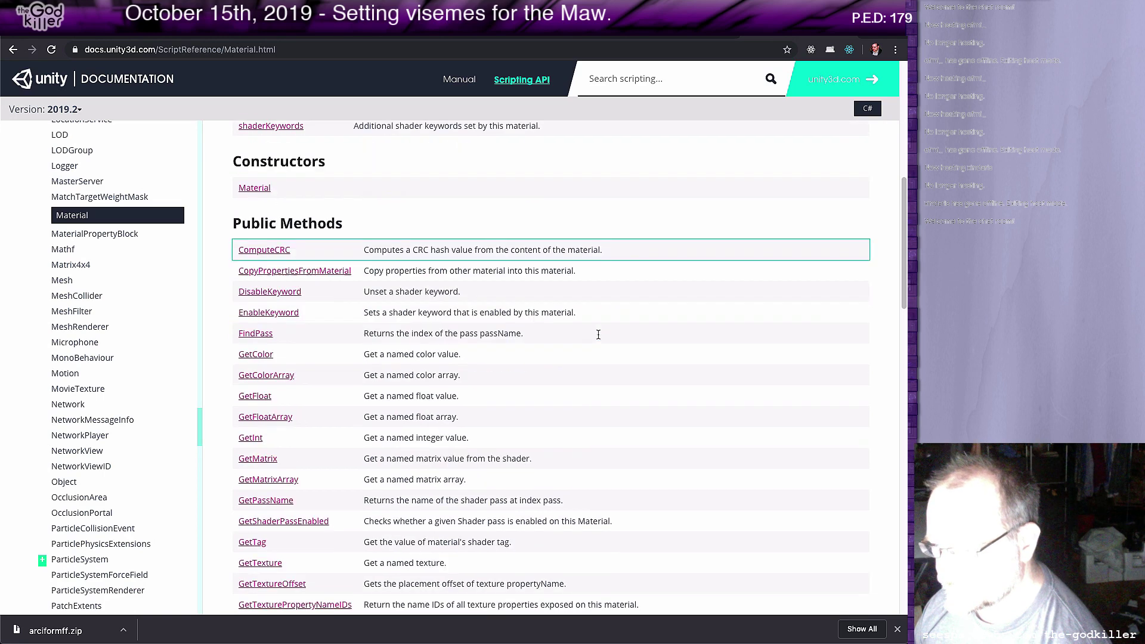
{"action": "scroll", "coordinate": [597, 336], "scroll_direction": "down", "scroll_amount": 7}
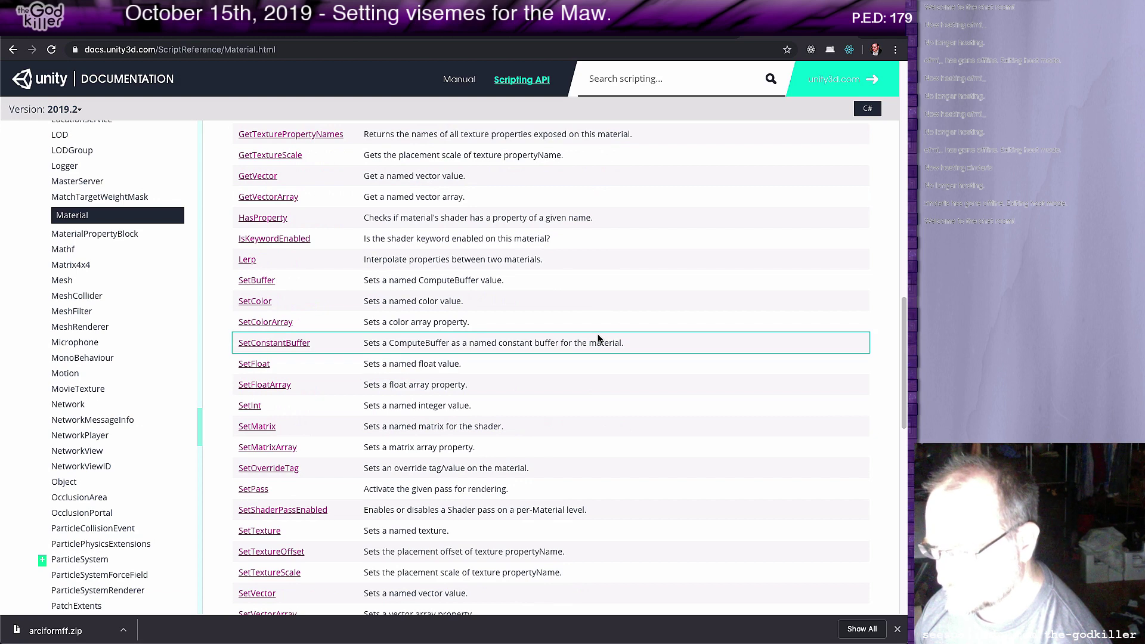
{"action": "scroll", "coordinate": [598, 338], "scroll_direction": "down", "scroll_amount": 1}
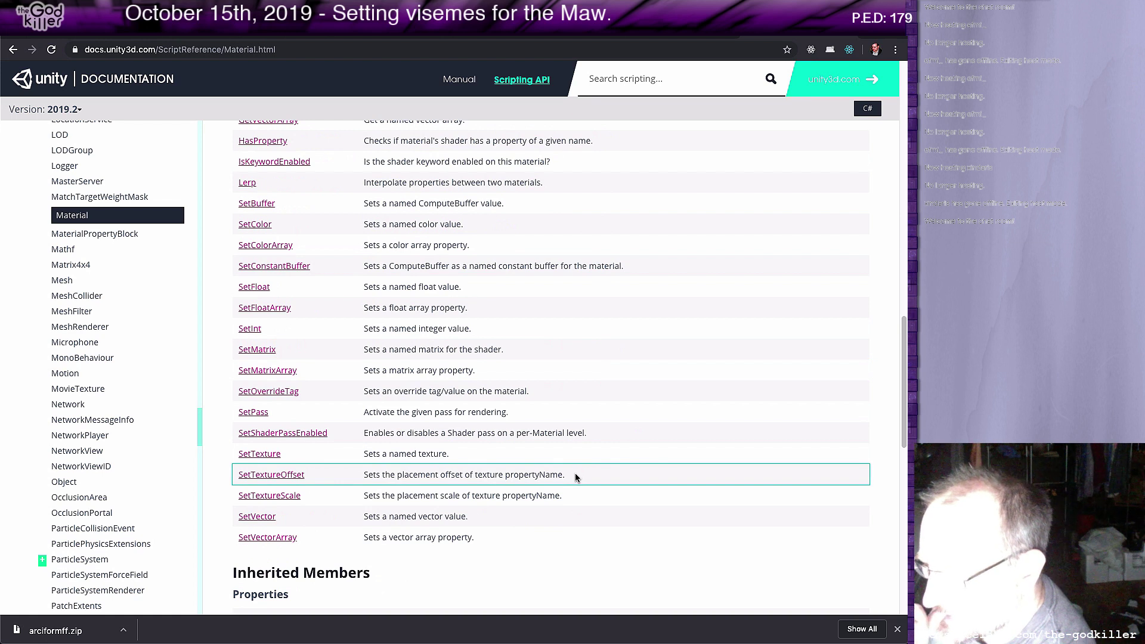
Open SetTextureOffset and SetTextureScale in new tabs and view the SetTextureOffset page
{"action": "right_click", "coordinate": [280, 478]}
{"action": "key", "text": "Escape"}
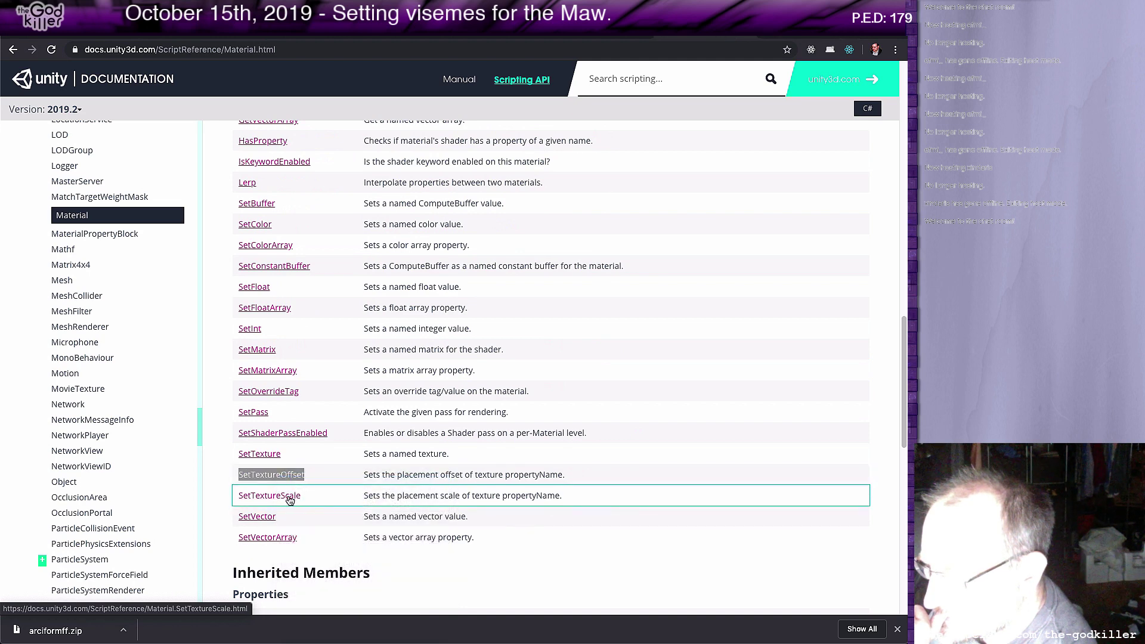
{"action": "right_click", "coordinate": [290, 499]}
{"action": "left_click", "coordinate": [320, 489]}
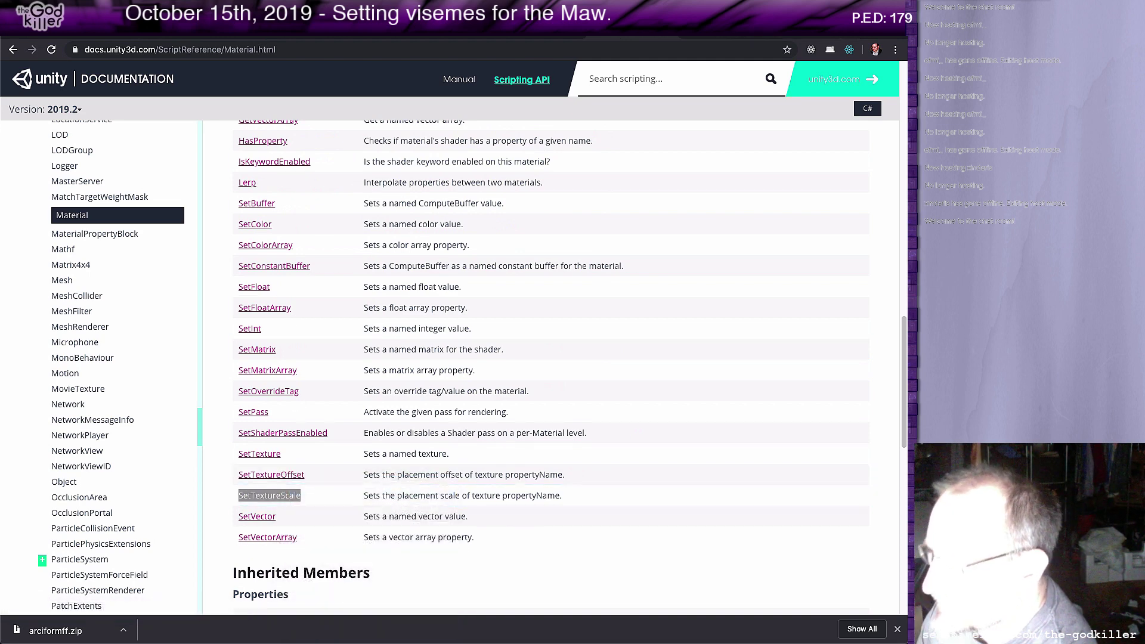
{"action": "key", "text": "ctrl+Tab"}
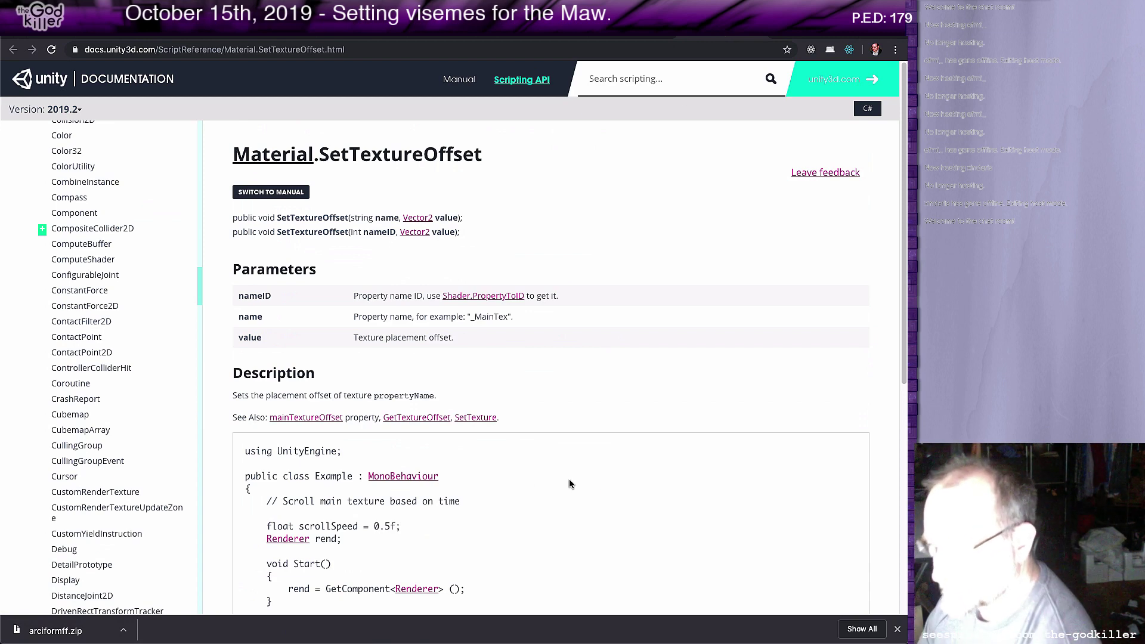
Read through the SetTextureScale example code, then return to MaterialScroller.cs in Visual Studio
{"action": "scroll", "coordinate": [569, 483], "scroll_direction": "down", "scroll_amount": 3}
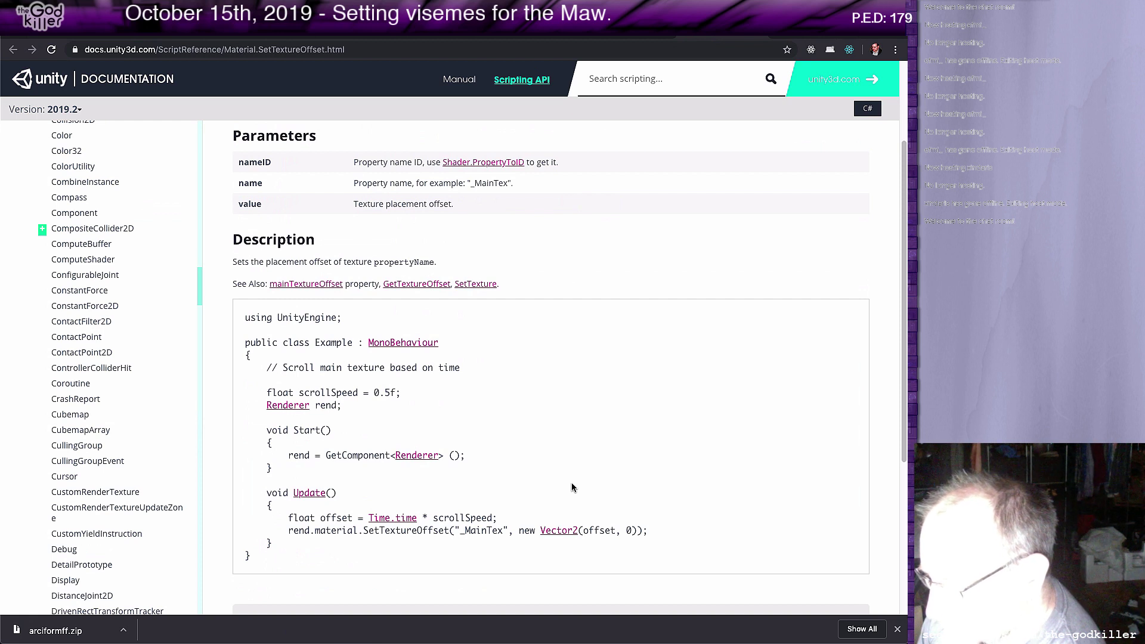
{"action": "scroll", "coordinate": [571, 488], "scroll_direction": "up", "scroll_amount": 1}
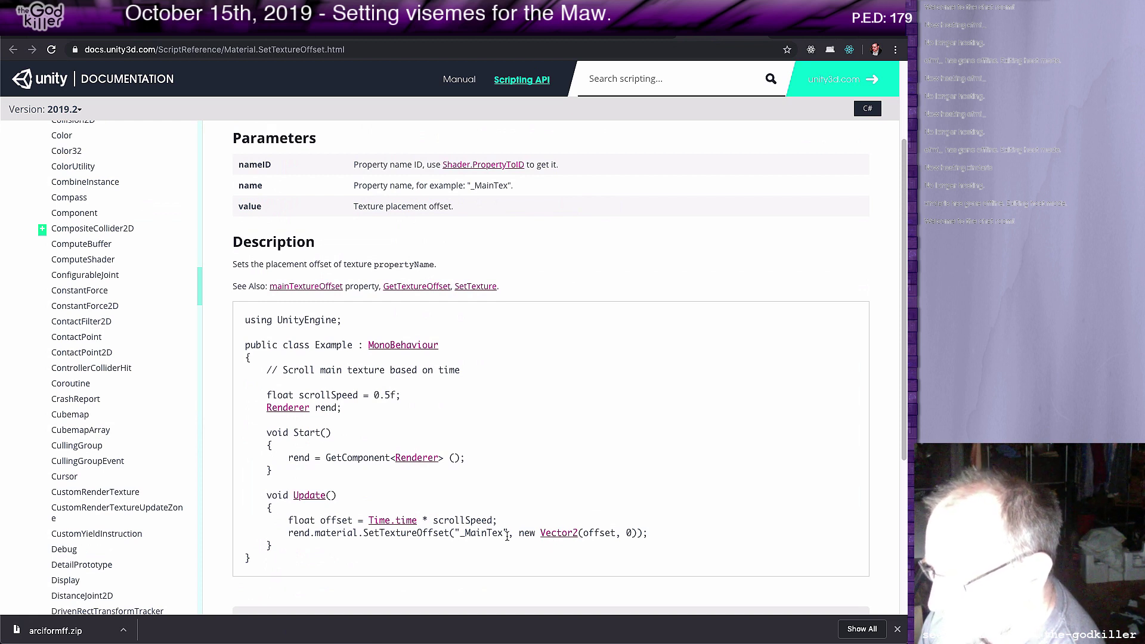
{"action": "left_click", "coordinate": [819, 37]}
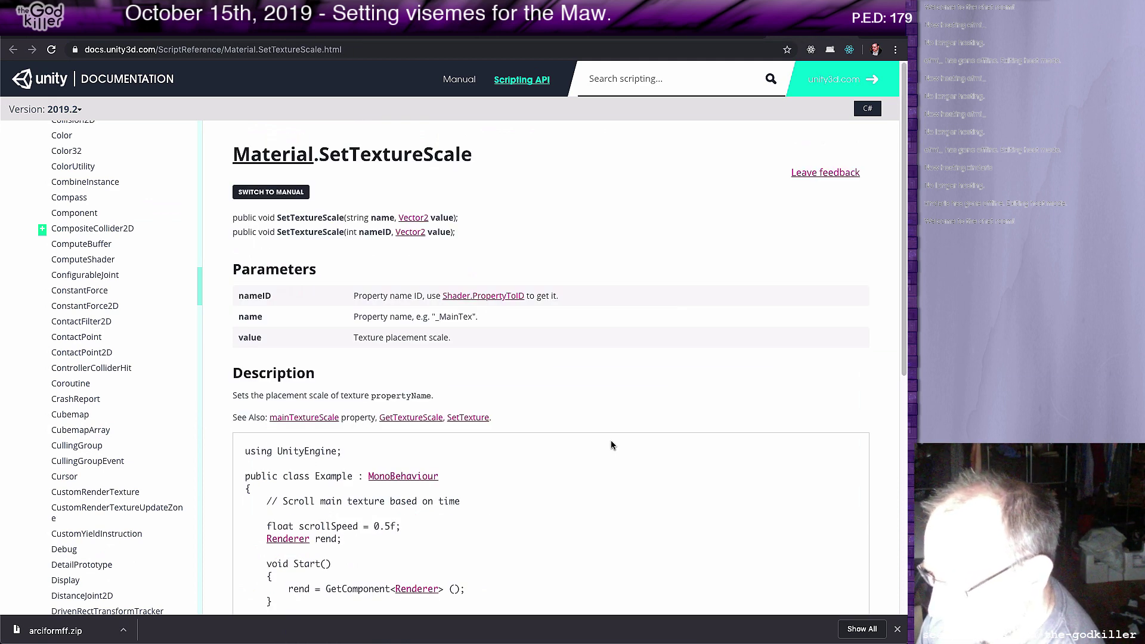
{"action": "scroll", "coordinate": [611, 444], "scroll_direction": "down", "scroll_amount": 3}
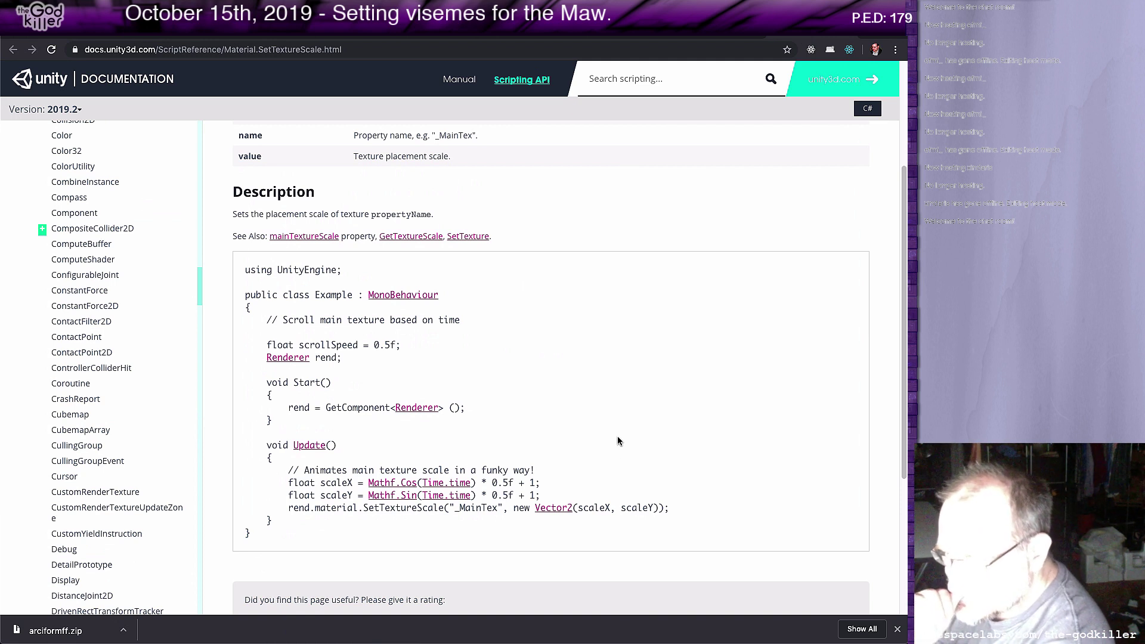
{"action": "scroll", "coordinate": [617, 441], "scroll_direction": "up", "scroll_amount": 3}
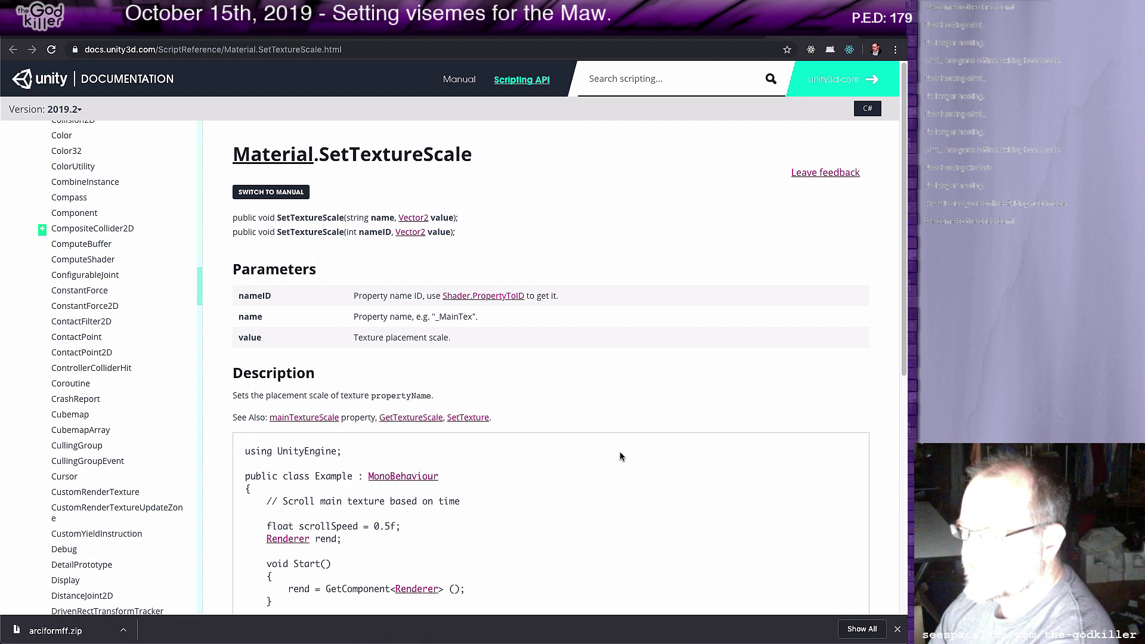
{"action": "scroll", "coordinate": [619, 457], "scroll_direction": "down", "scroll_amount": 2}
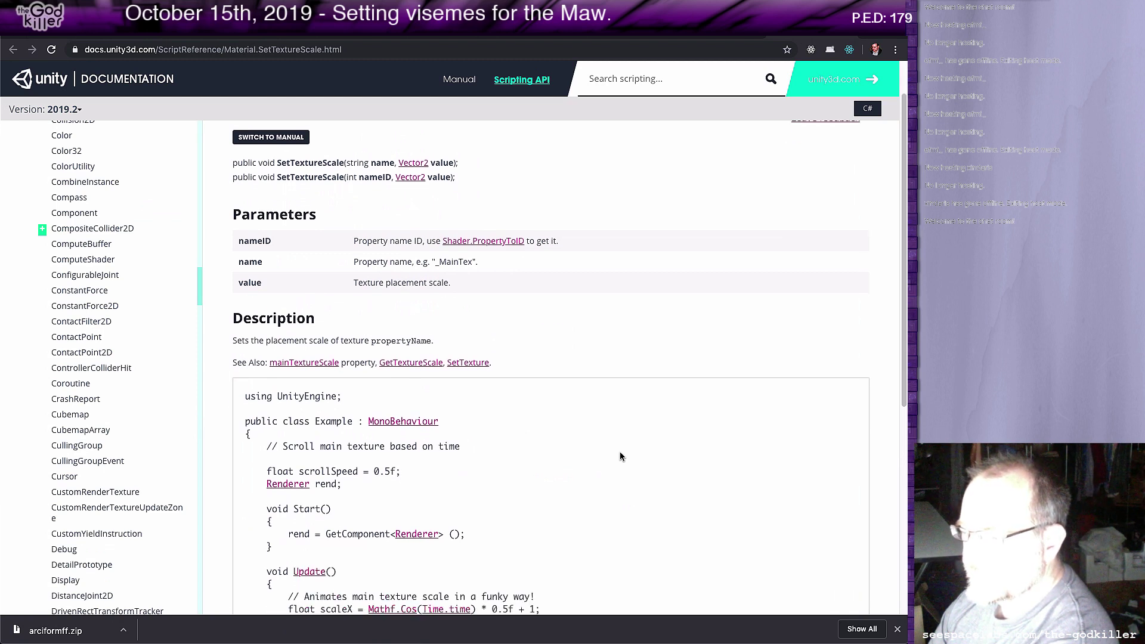
{"action": "scroll", "coordinate": [620, 456], "scroll_direction": "down", "scroll_amount": 2}
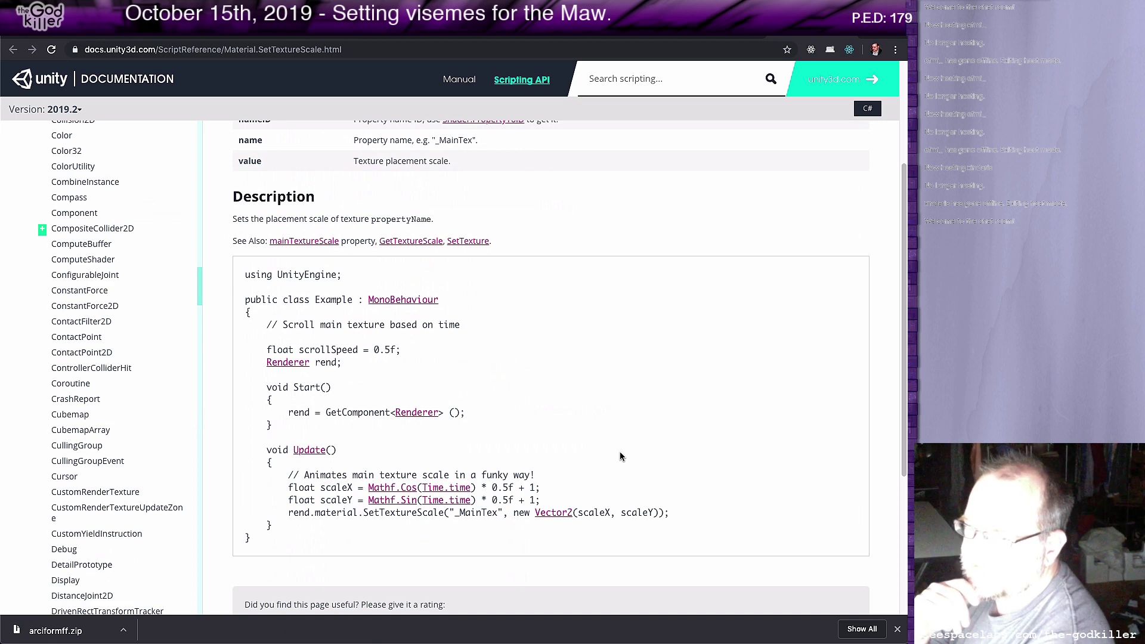
{"action": "scroll", "coordinate": [589, 382], "scroll_direction": "down", "scroll_amount": 4}
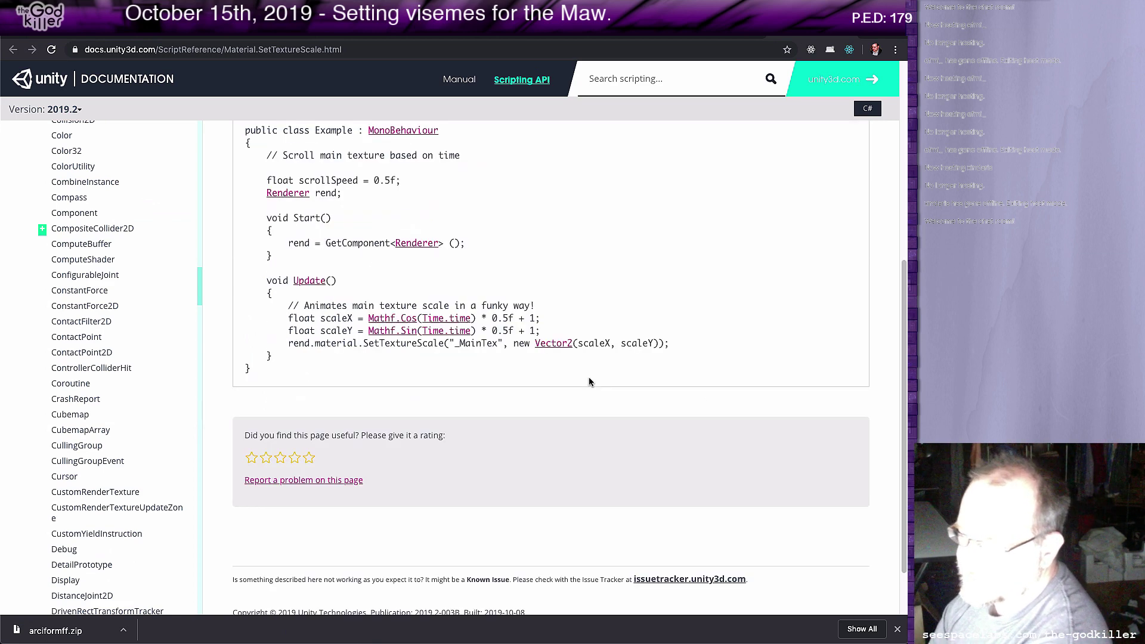
{"action": "scroll", "coordinate": [588, 382], "scroll_direction": "up", "scroll_amount": 6}
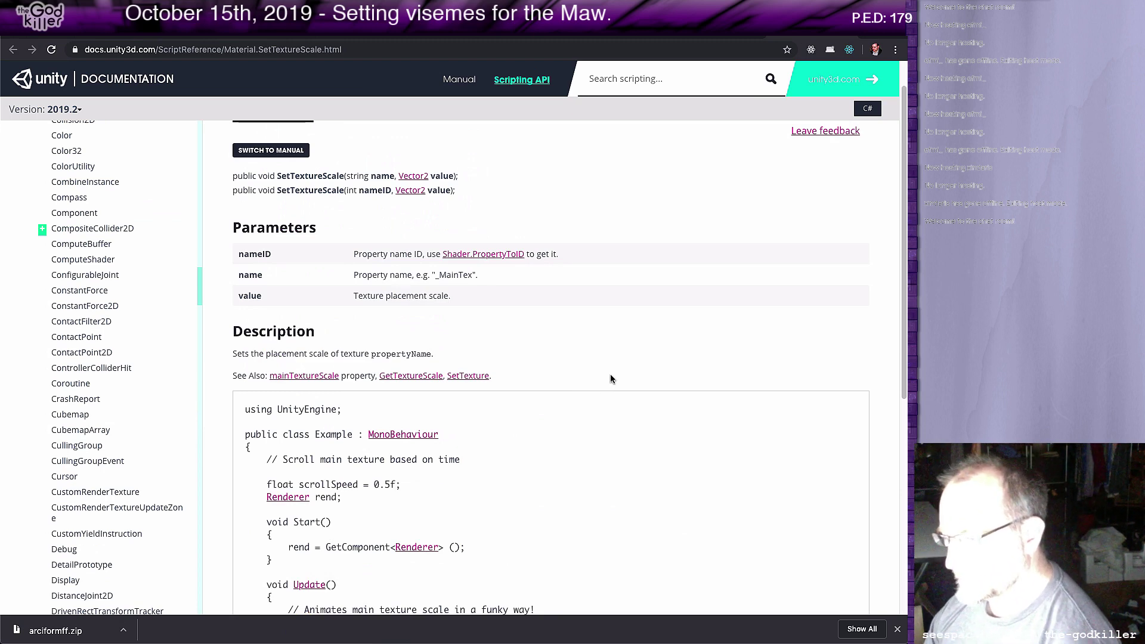
{"action": "scroll", "coordinate": [610, 376], "scroll_direction": "down", "scroll_amount": 3}
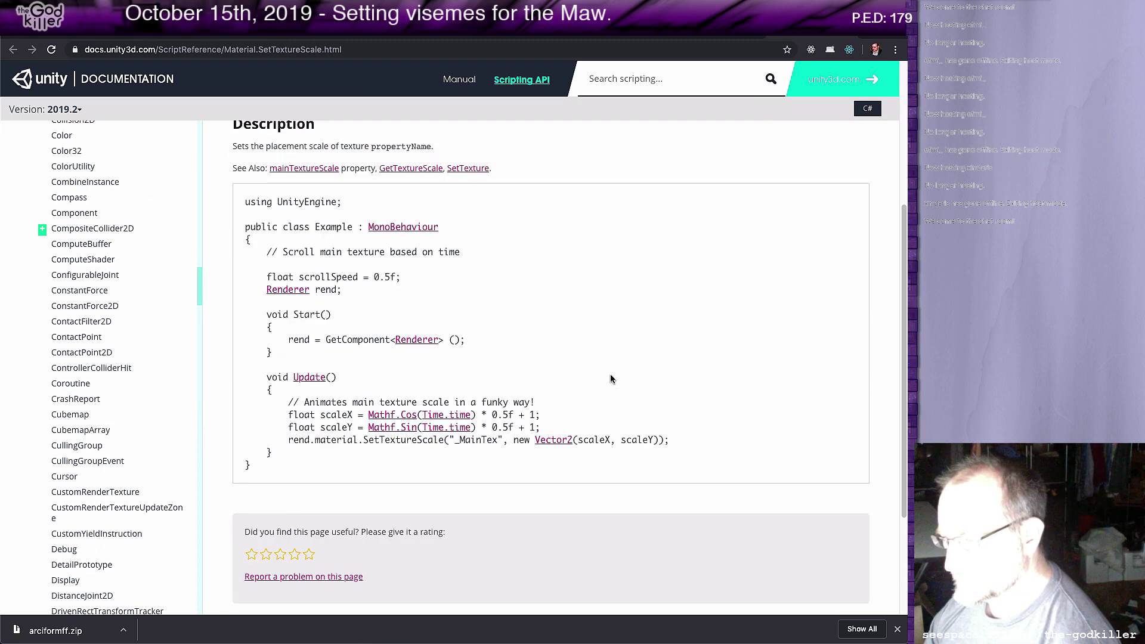
{"action": "key", "text": "super+Tab"}
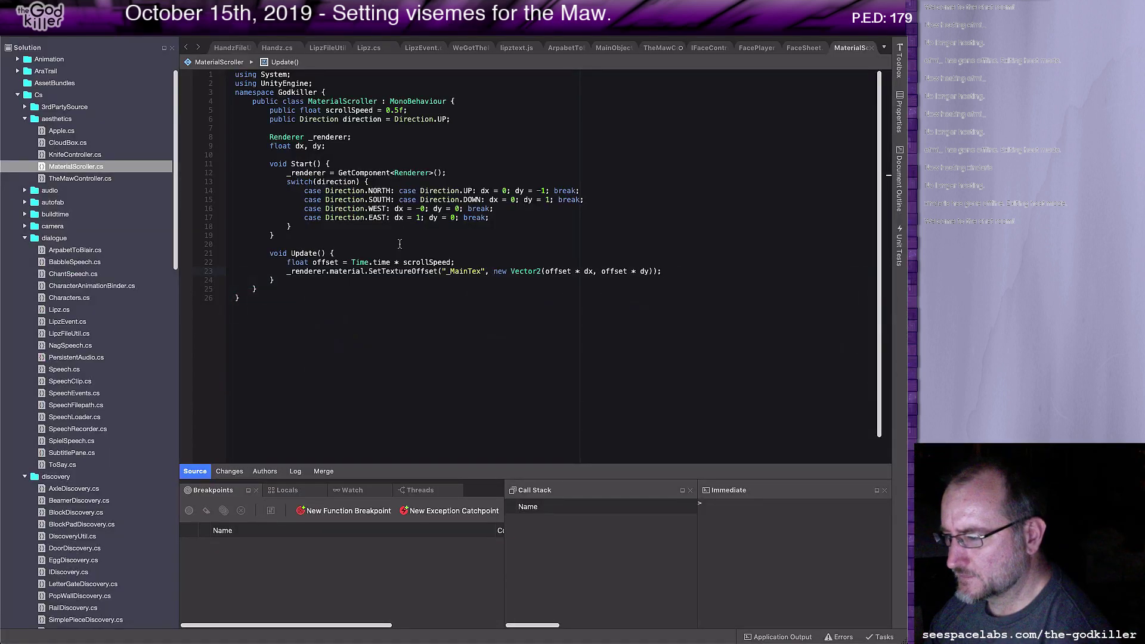
Highlight the SetTextureOffset line and Renderer _renderer field in MaterialScroller, then view FacePlayer.cs
{"action": "double_click", "coordinate": [365, 270]}
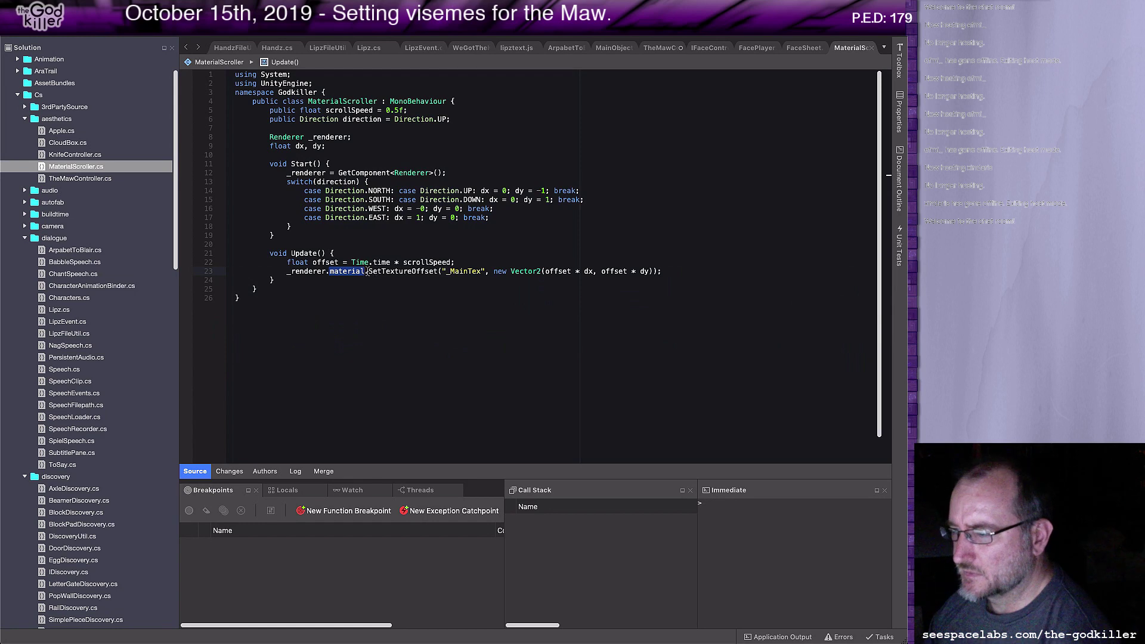
{"action": "left_click_drag", "start_coordinate": [711, 271], "coordinate": [287, 271]}
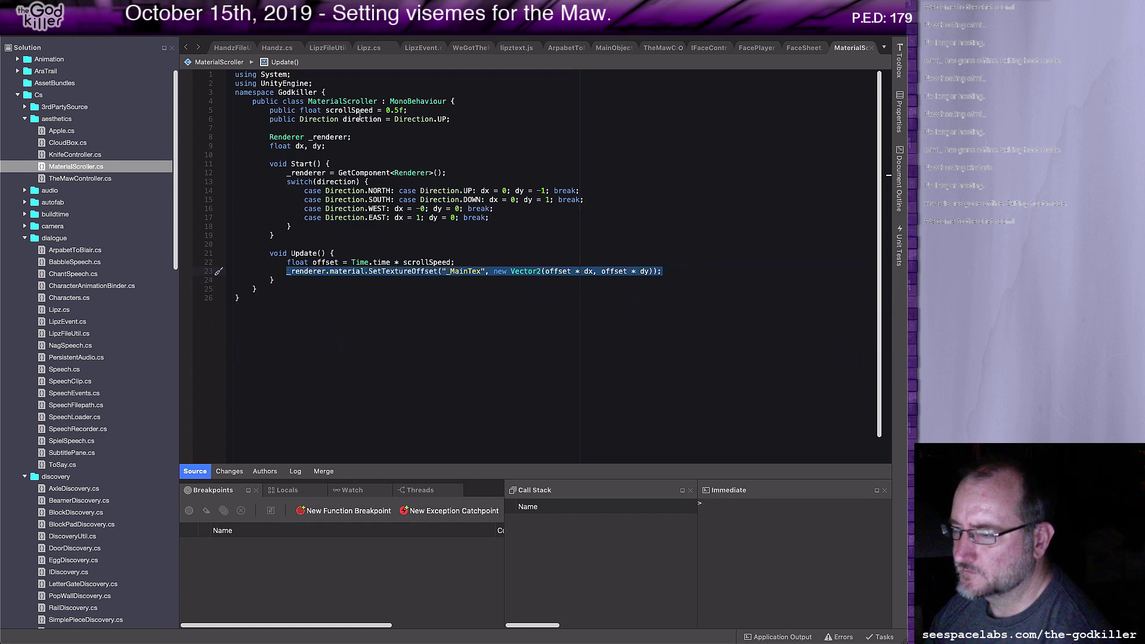
{"action": "left_click_drag", "start_coordinate": [352, 137], "coordinate": [276, 137]}
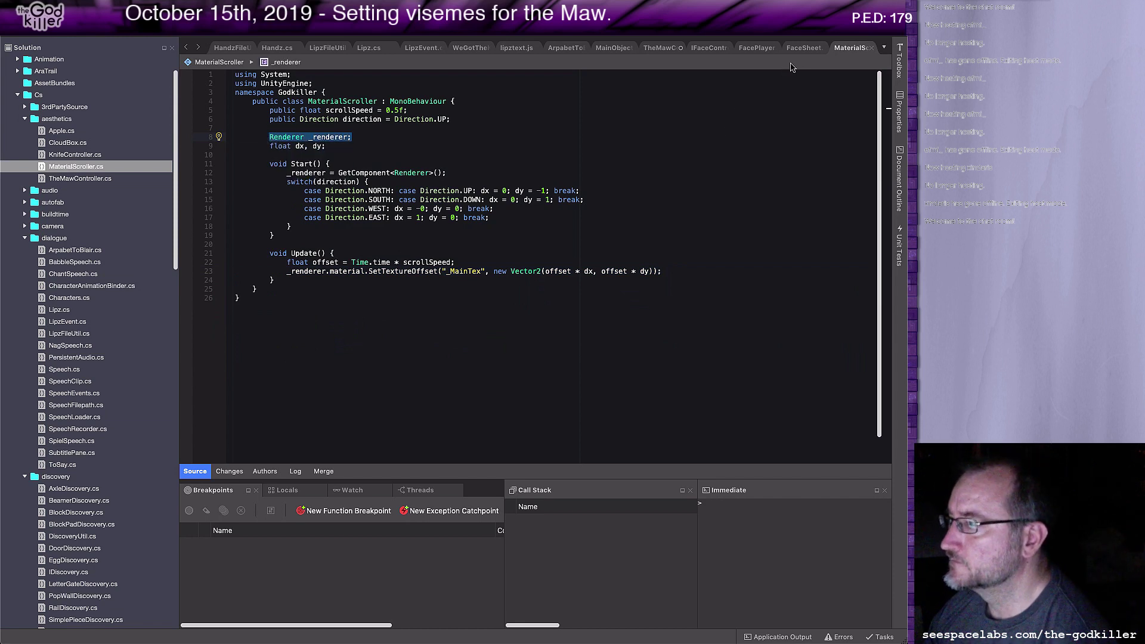
{"action": "left_click", "coordinate": [748, 50]}
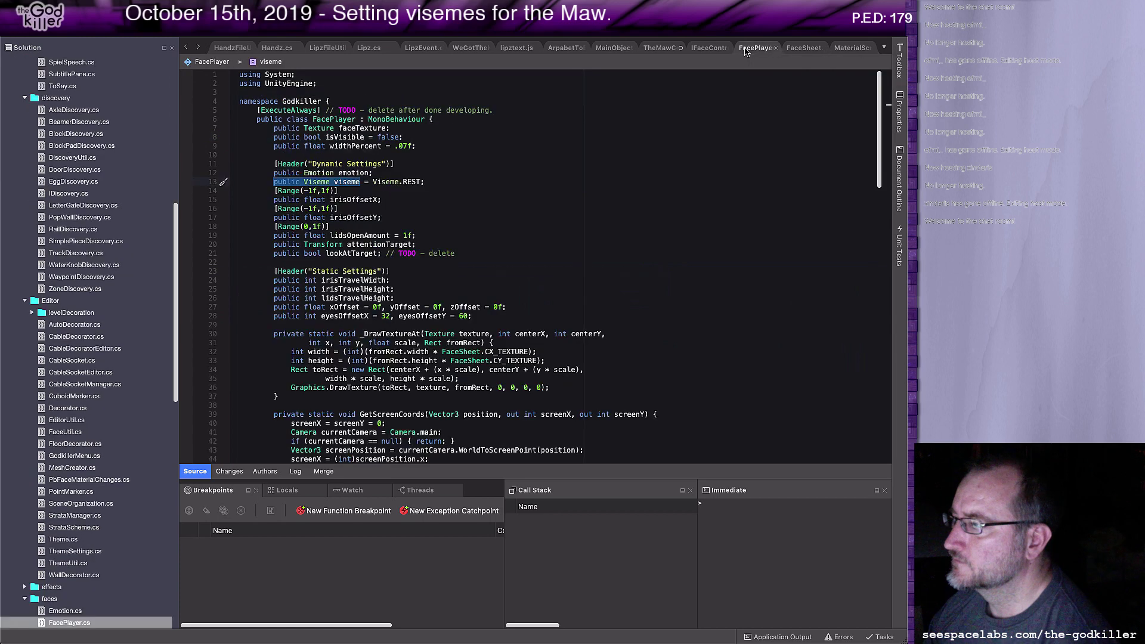
Add a private void Start() method with an opening brace after SetViseme in MawController
{"action": "left_click", "coordinate": [659, 50]}
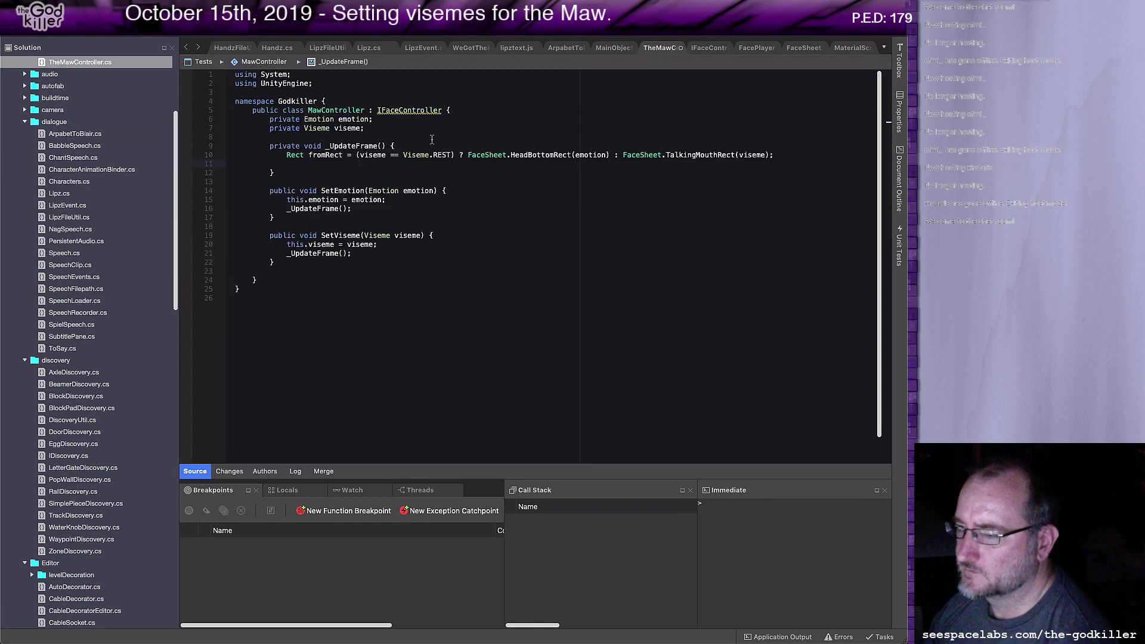
{"action": "left_click", "coordinate": [288, 275]}
{"action": "key", "text": "Return"}
{"action": "key", "text": "Return"}
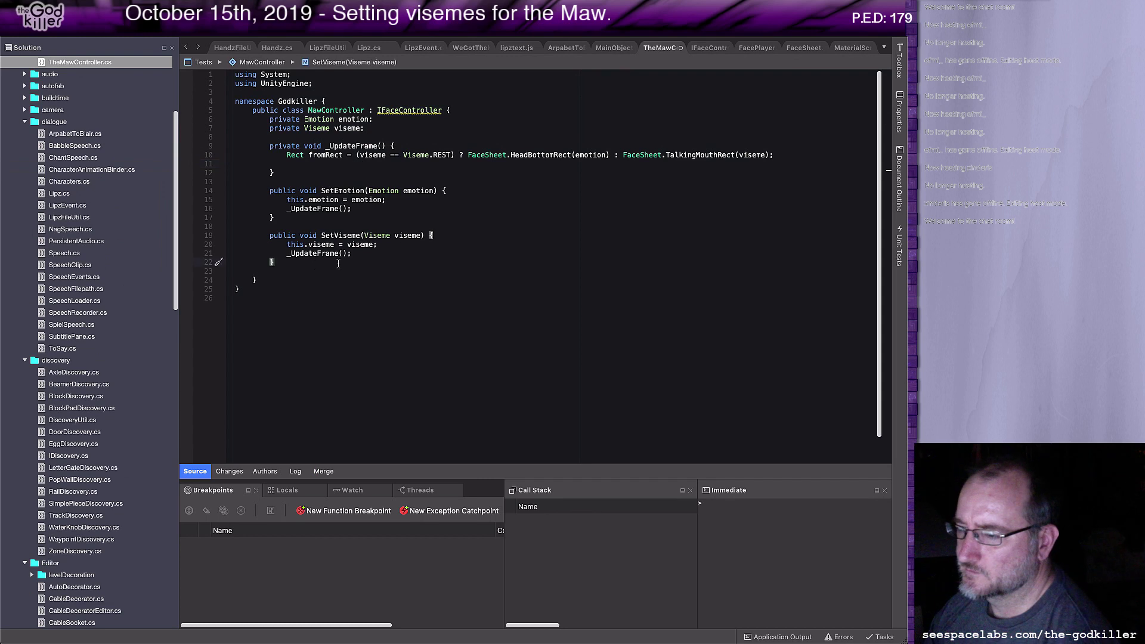
{"action": "type", "text": "publ"}
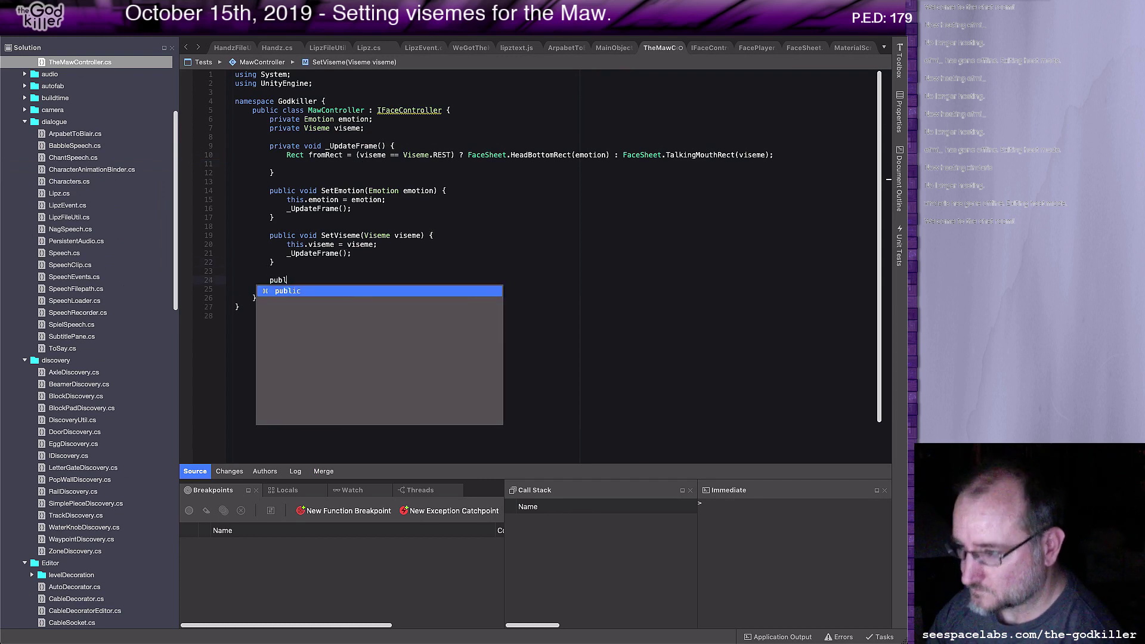
{"action": "type", "text": "ic void"}
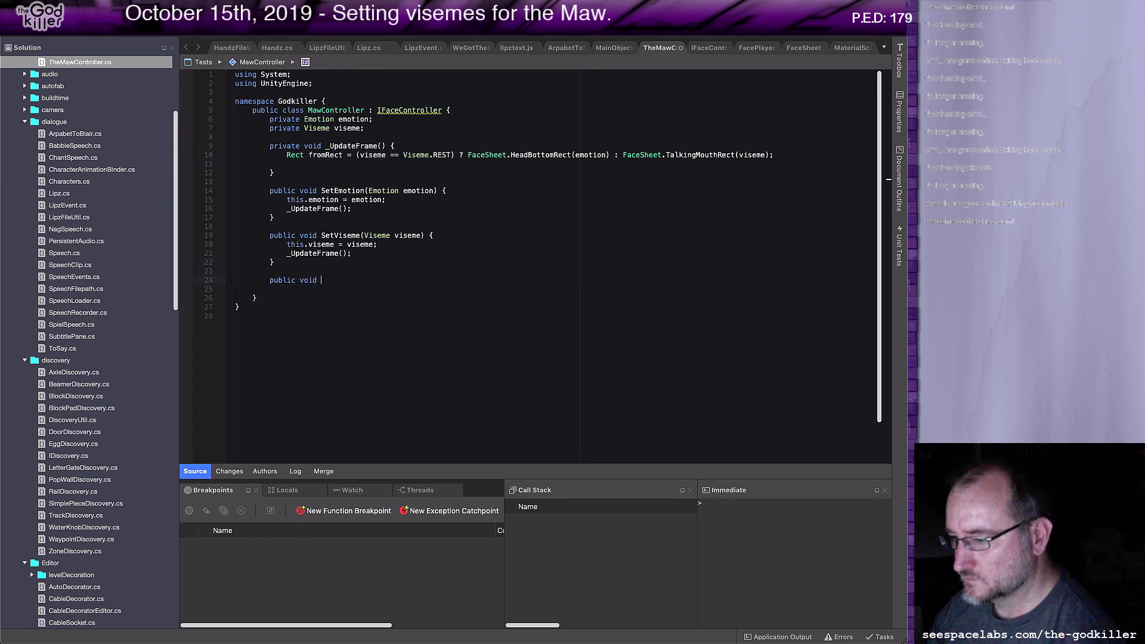
{"action": "key", "text": "Home"}
{"action": "key", "text": "shift+Right"}
{"action": "key", "text": "shift+Right"}
{"action": "key", "text": "shift+Right"}
{"action": "key", "text": "shift+Right"}
{"action": "key", "text": "shift+Right"}
{"action": "key", "text": "shift+Right"}
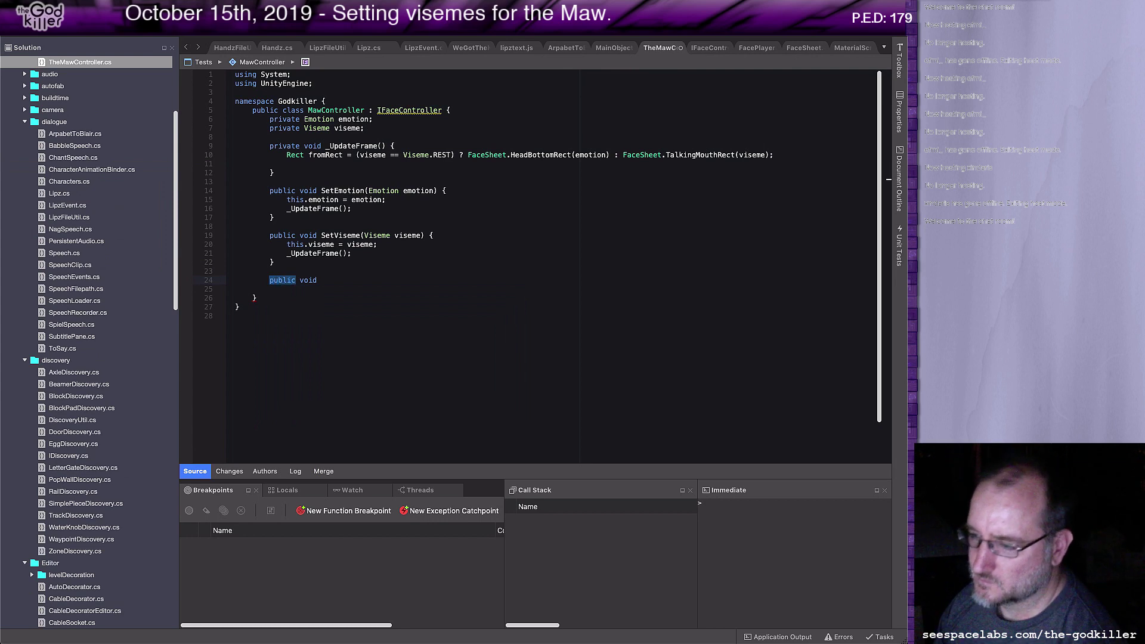
{"action": "type", "text": "rrivate"}
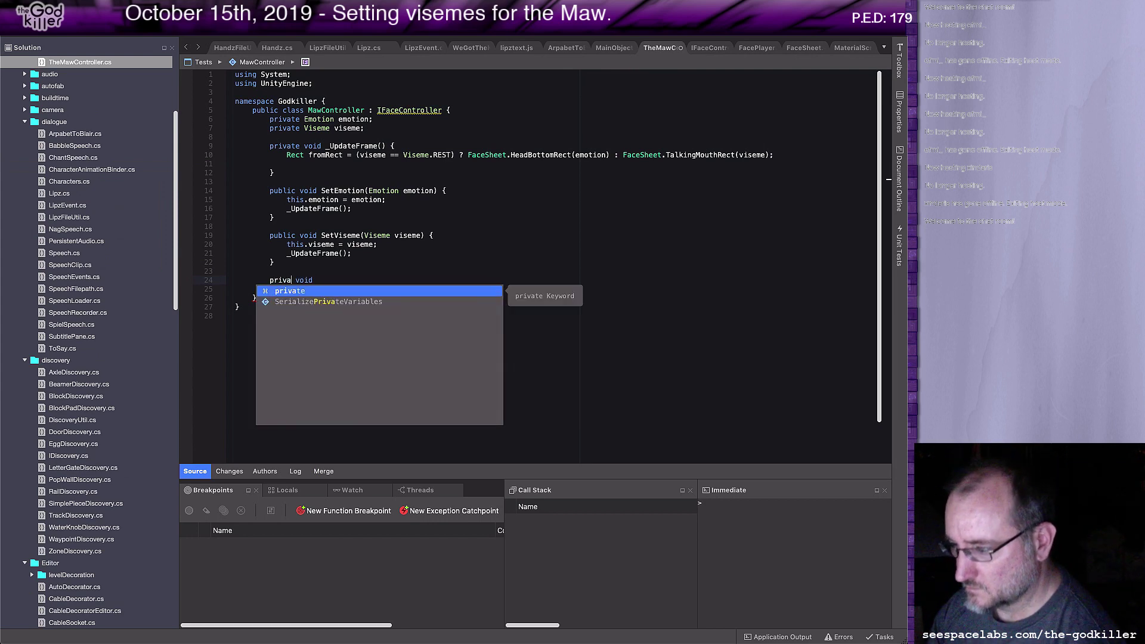
{"action": "key", "text": "End"}
{"action": "type", "text": "Start"}
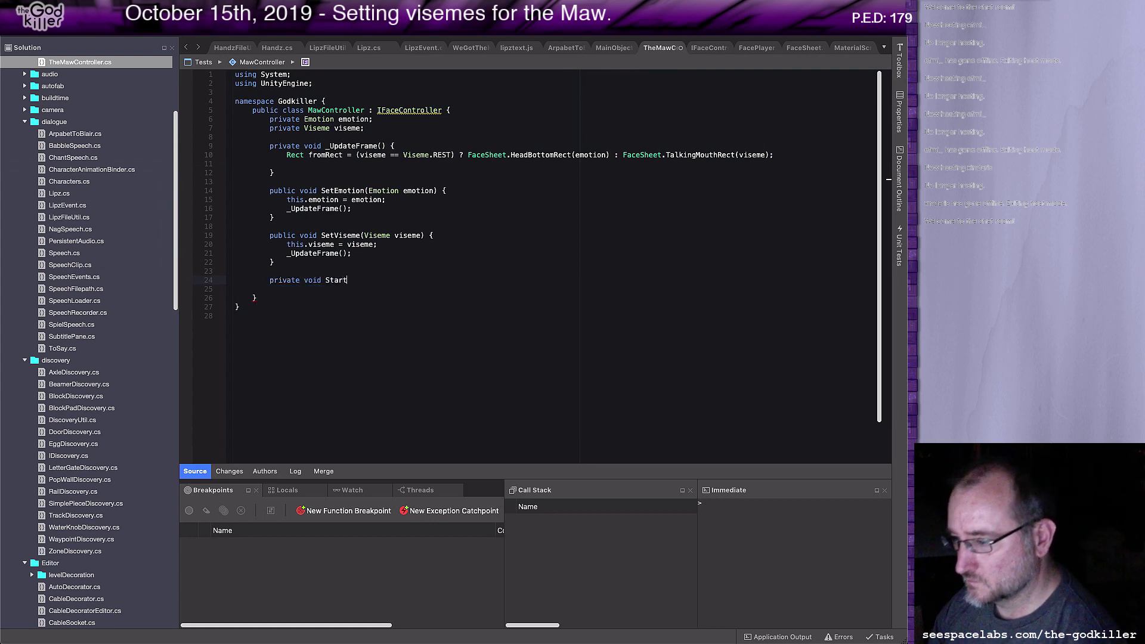
{"action": "type", "text": "()"}
{"action": "key", "text": "Return"}
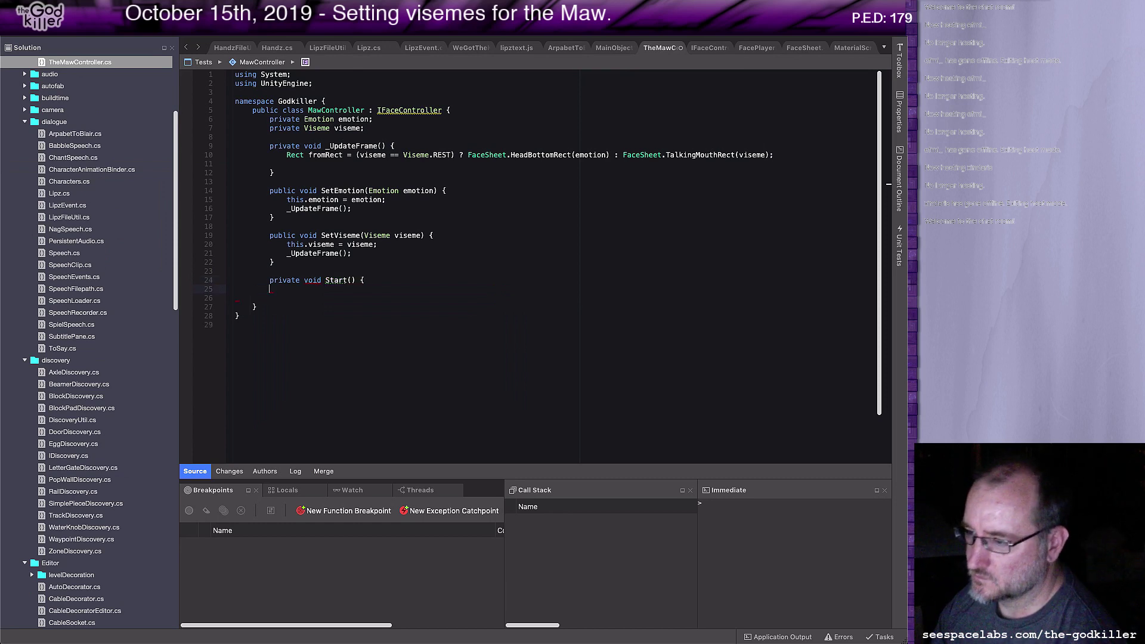
{"action": "type", "text": "{"}
Remove the private modifier from the Start and _UpdateFrame declarations
{"action": "key", "text": "Up"}
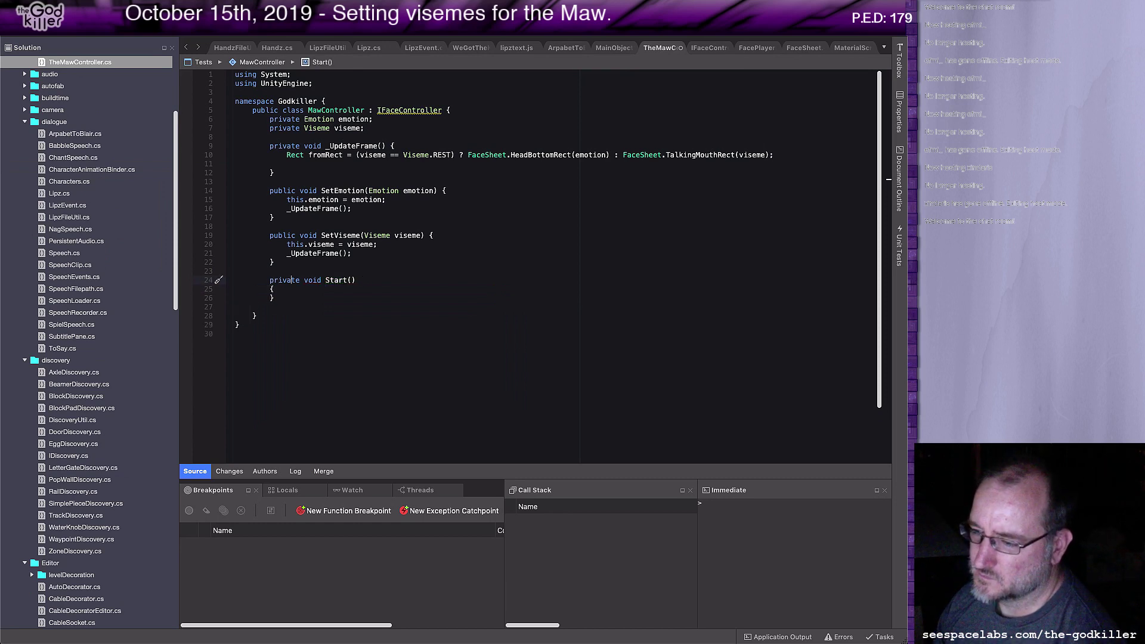
{"action": "key", "text": "alt+shift+Left"}
{"action": "key", "text": "BackSpace"}
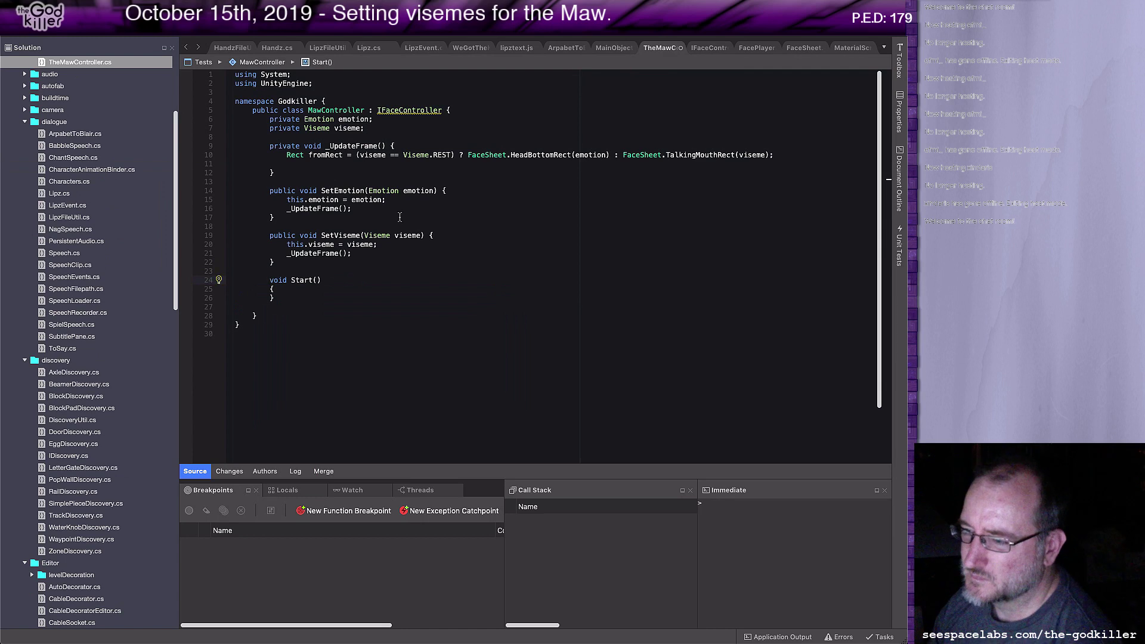
{"action": "left_click", "coordinate": [307, 147]}
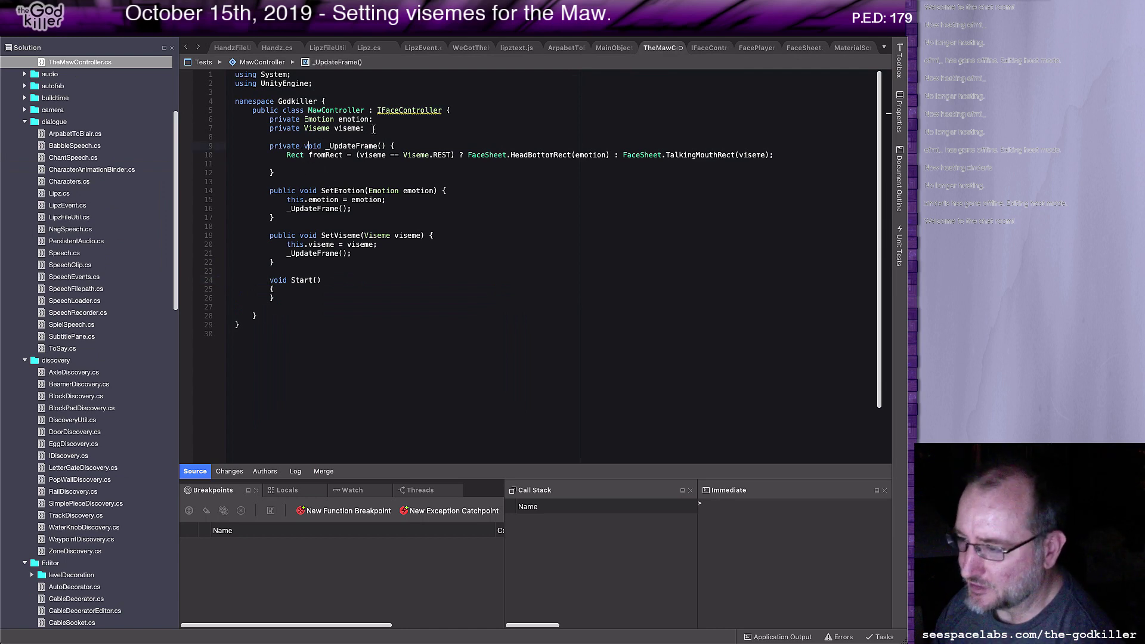
{"action": "key", "text": "alt+shift+Left"}
{"action": "key", "text": "BackSpace"}
Remove the private modifier from the emotion and viseme fields
{"action": "key", "text": "Up"}
{"action": "key", "text": "shift+Right"}
{"action": "key", "text": "shift+Right"}
{"action": "key", "text": "shift+Right"}
{"action": "key", "text": "shift+Right"}
{"action": "key", "text": "shift+Right"}
{"action": "key", "text": "shift+Right"}
{"action": "key", "text": "shift+Right"}
{"action": "key", "text": "shift+Right"}
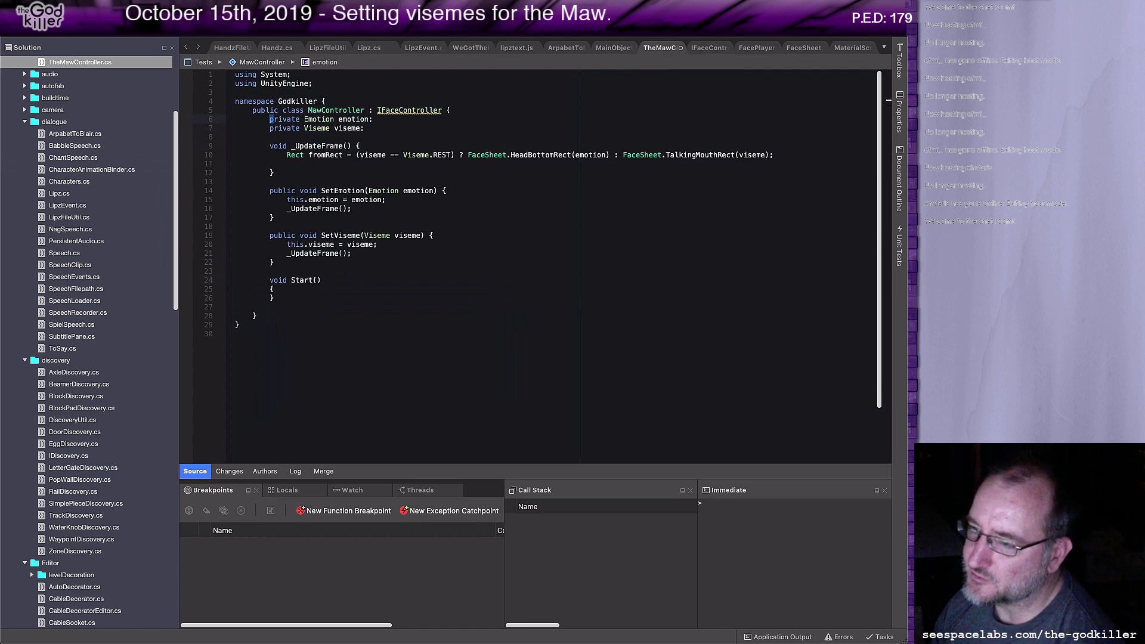
{"action": "key", "text": "BackSpace"}
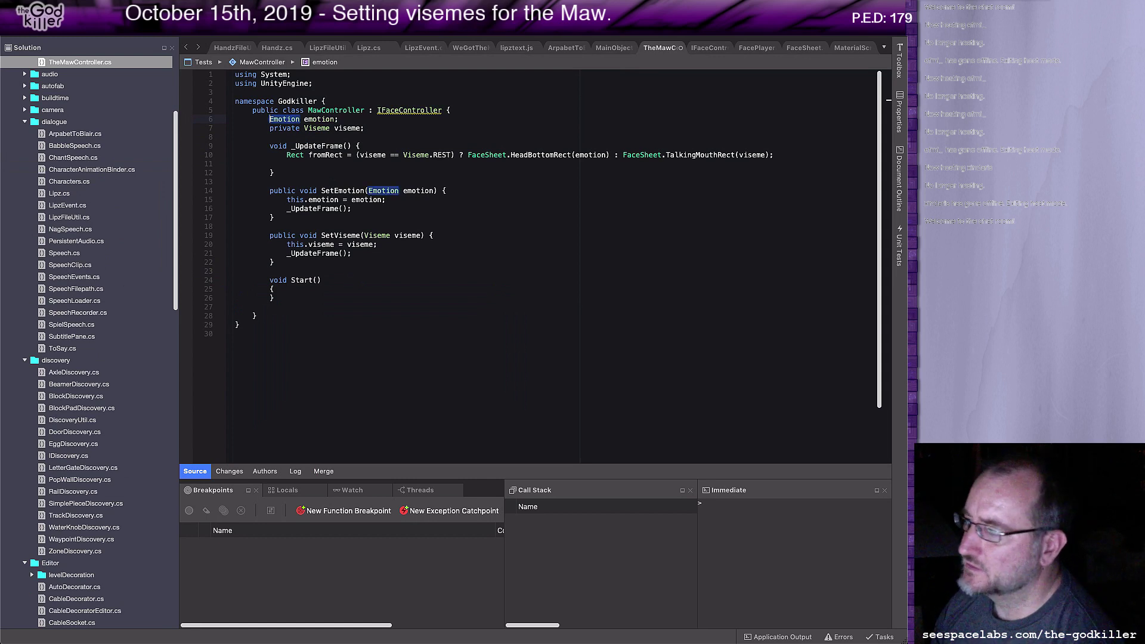
{"action": "key", "text": "Down"}
{"action": "key", "text": "shift+Right"}
{"action": "key", "text": "shift+Right"}
{"action": "key", "text": "shift+Right"}
{"action": "key", "text": "shift+Right"}
{"action": "key", "text": "shift+Right"}
{"action": "key", "text": "shift+Right"}
{"action": "key", "text": "shift+Right"}
{"action": "key", "text": "shift+Right"}
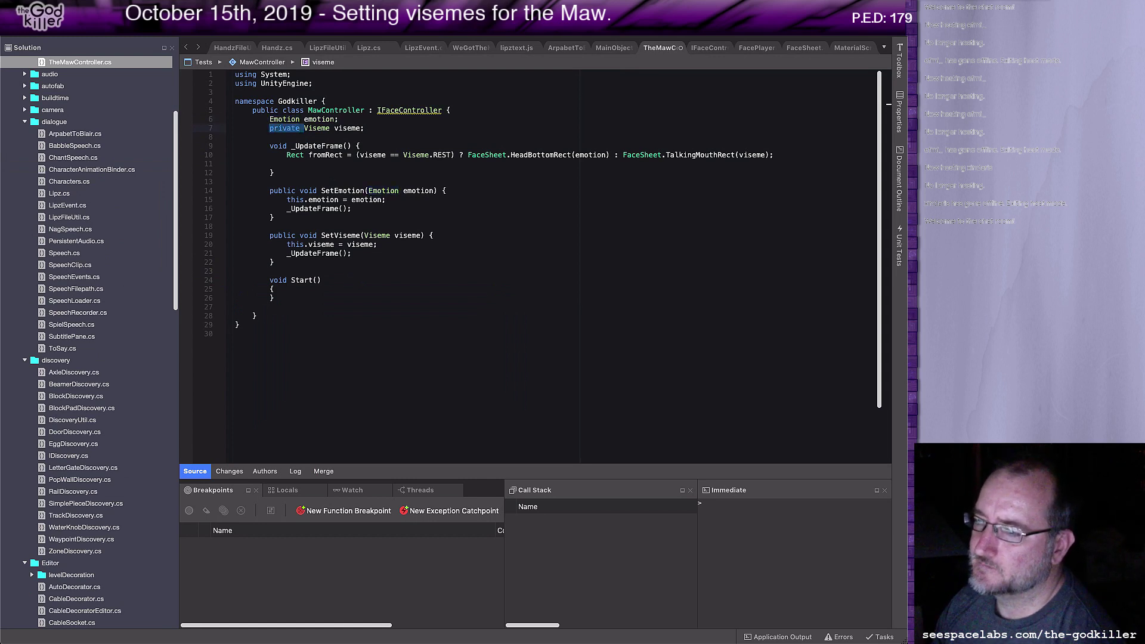
{"action": "key", "text": "BackSpace"}
Paste a 'Renderer _renderer;' field below the viseme field
{"action": "left_click", "coordinate": [311, 287]}
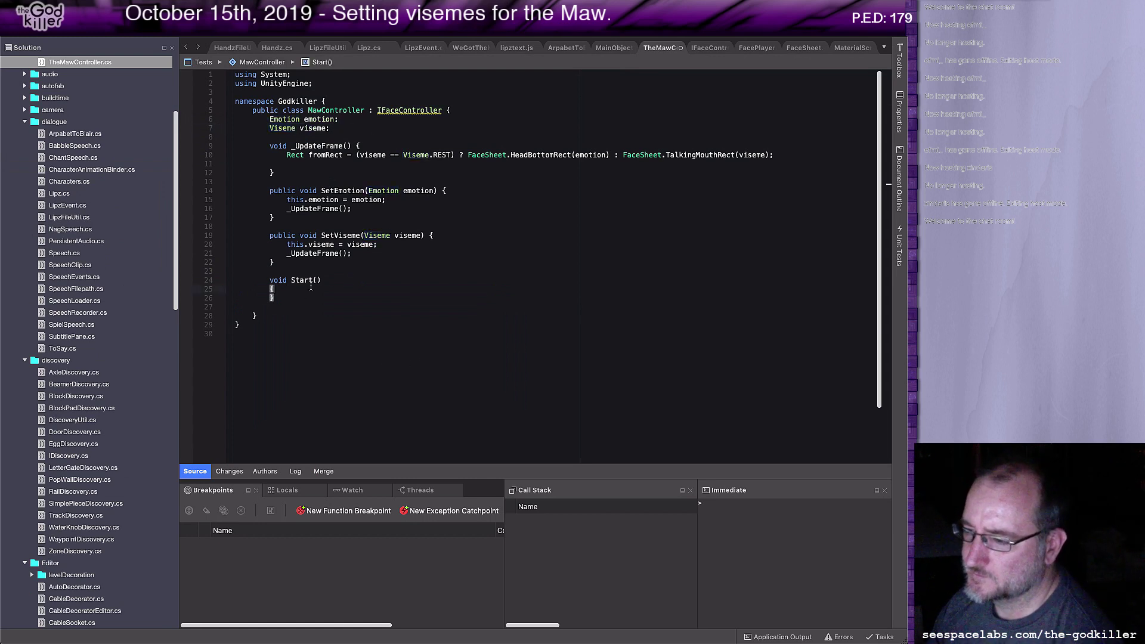
{"action": "left_click", "coordinate": [365, 127]}
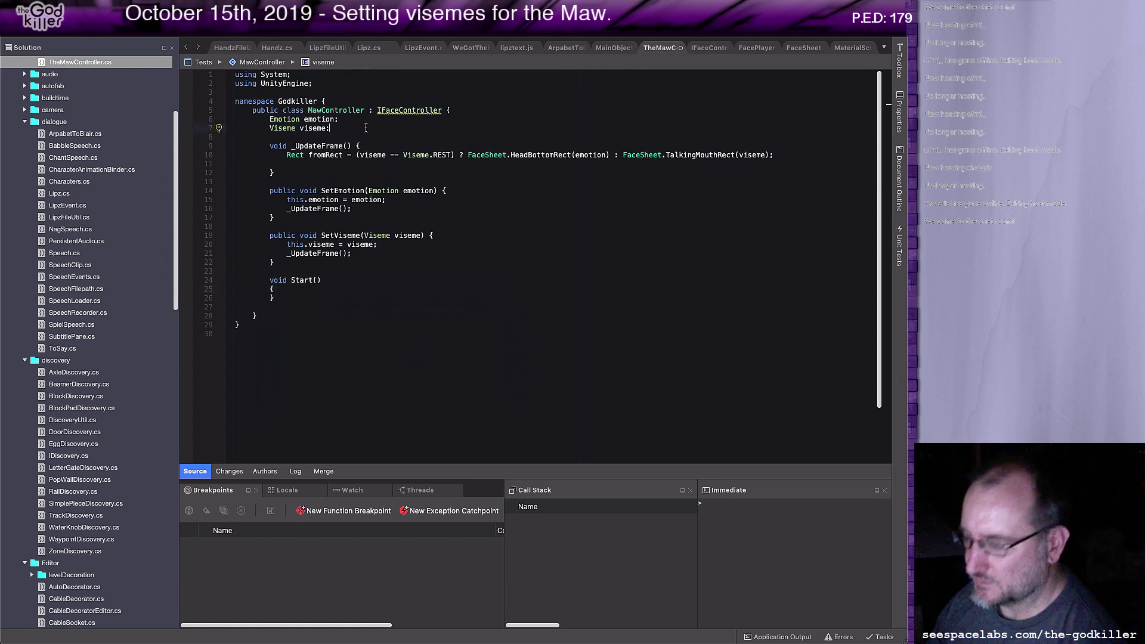
{"action": "type", "text": "Renderer _renderer;"}
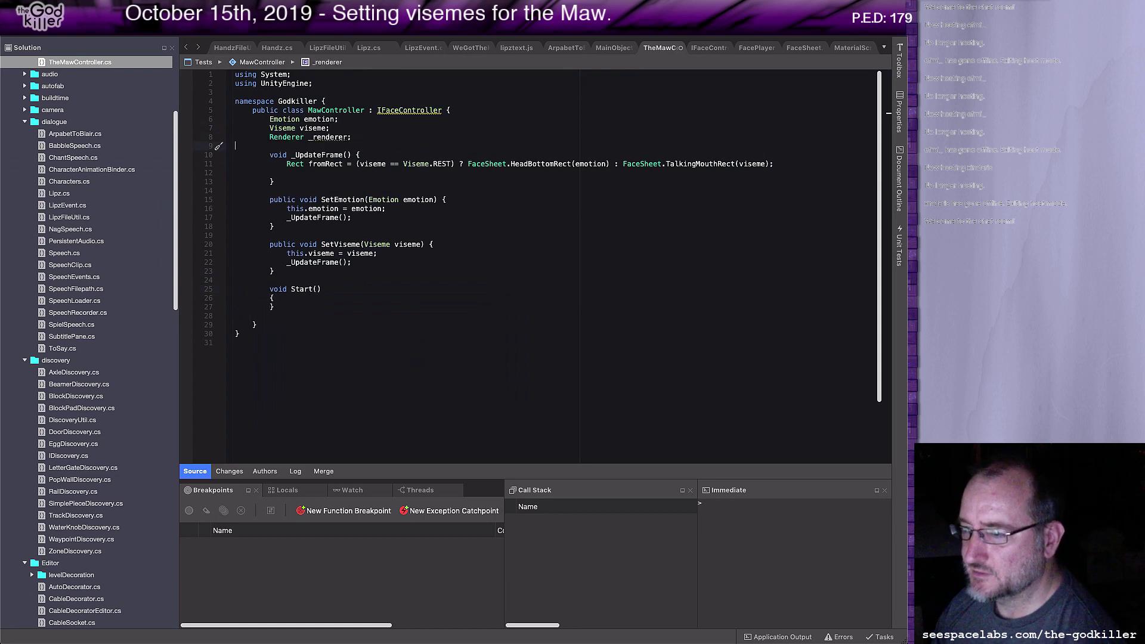
{"action": "key", "text": "Down"}
{"action": "key", "text": "Down"}
{"action": "key", "text": "Down"}
{"action": "key", "text": "Down"}
{"action": "key", "text": "Down"}
{"action": "key", "text": "Down"}
{"action": "key", "text": "Down"}
{"action": "key", "text": "Down"}
{"action": "key", "text": "Down"}
{"action": "key", "text": "Down"}
{"action": "key", "text": "Down"}
{"action": "key", "text": "Down"}
{"action": "key", "text": "Down"}
{"action": "key", "text": "Down"}
{"action": "key", "text": "Down"}
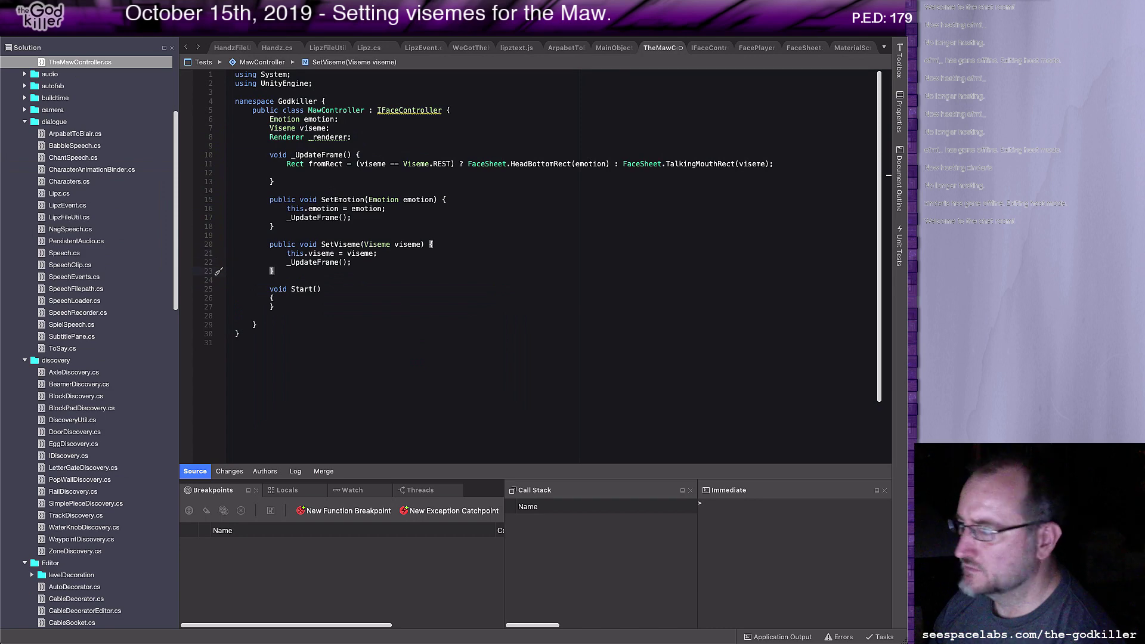
Select the _renderer = GetComponent<Renderer>() line in MaterialScroller's Start method
{"action": "left_click", "coordinate": [746, 50]}
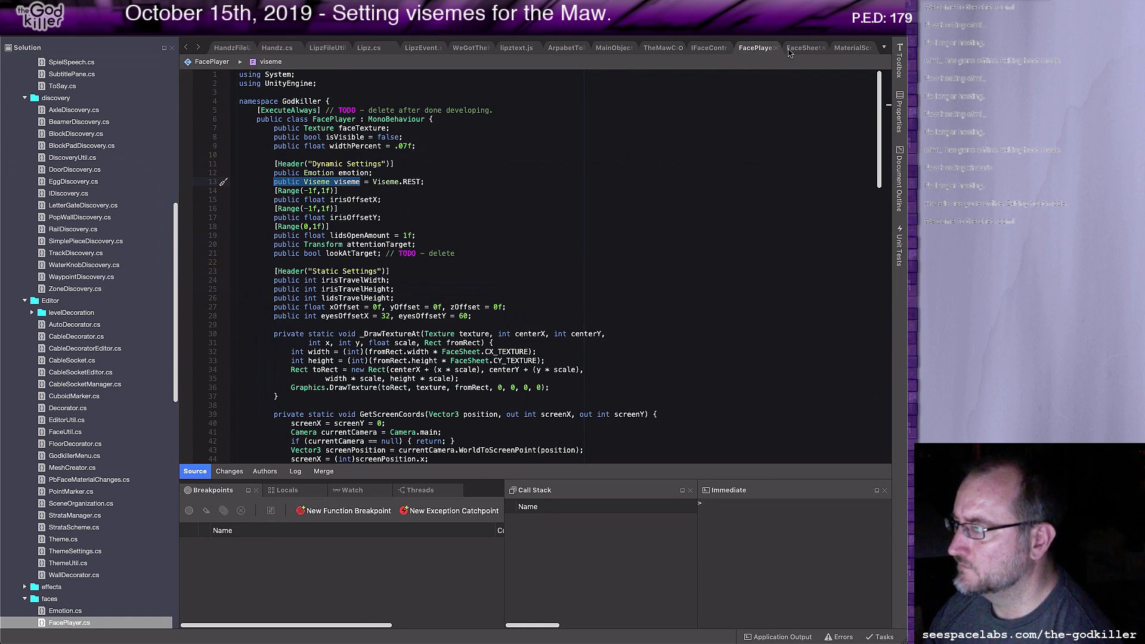
{"action": "left_click", "coordinate": [849, 50]}
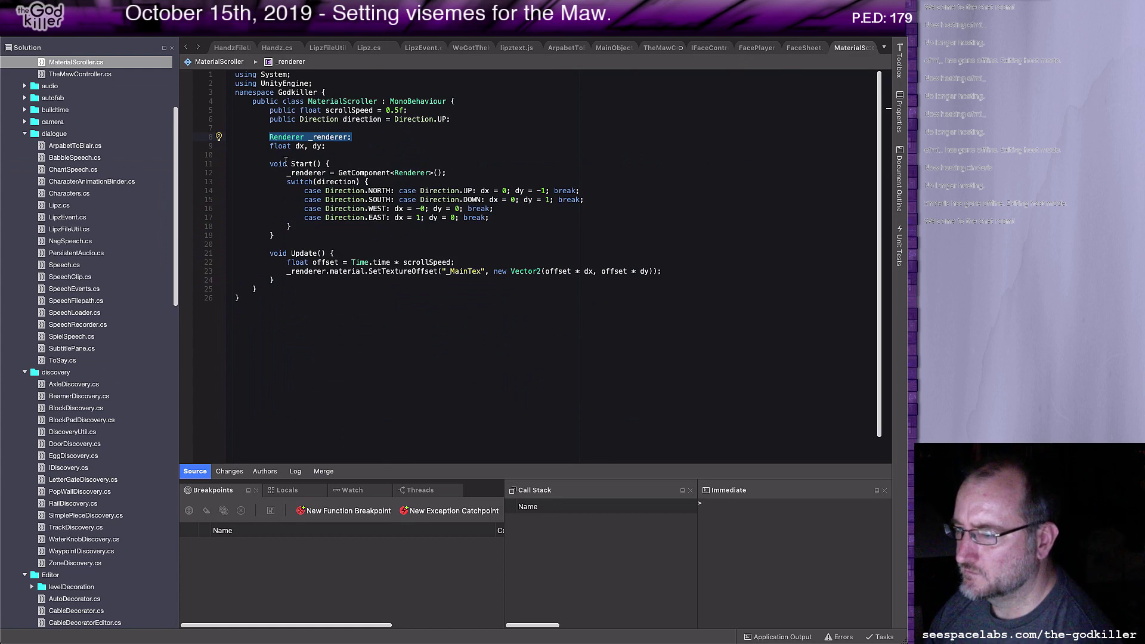
{"action": "left_click_drag", "start_coordinate": [285, 173], "coordinate": [504, 171]}
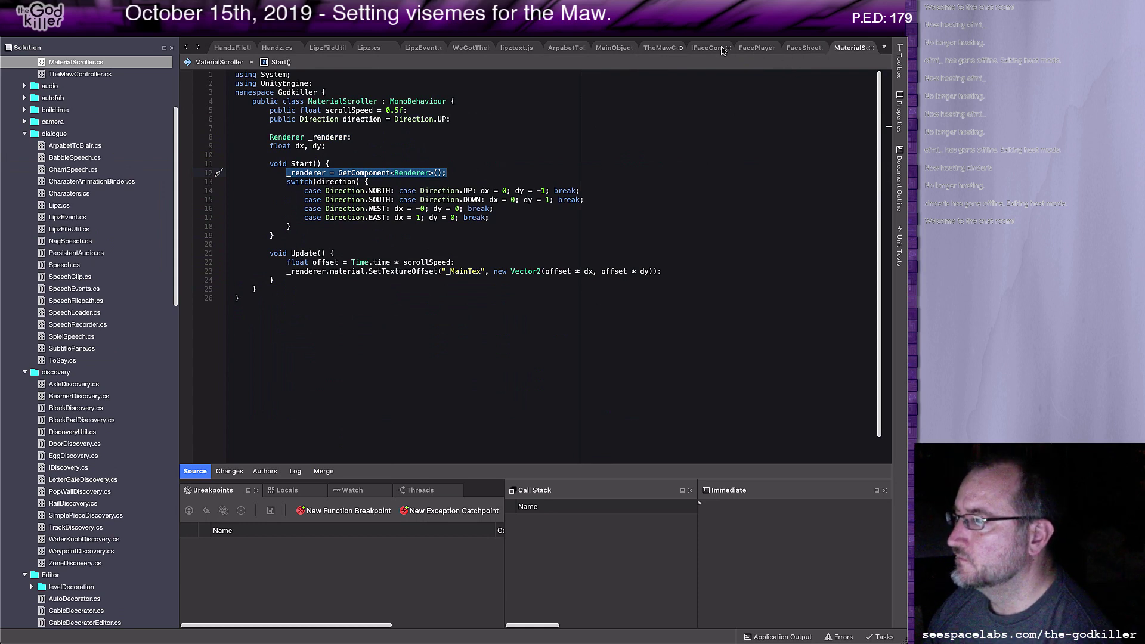
Paste the renderer lookup into MawController's Start(), moving the brace up and indenting the line
{"action": "left_click", "coordinate": [662, 48]}
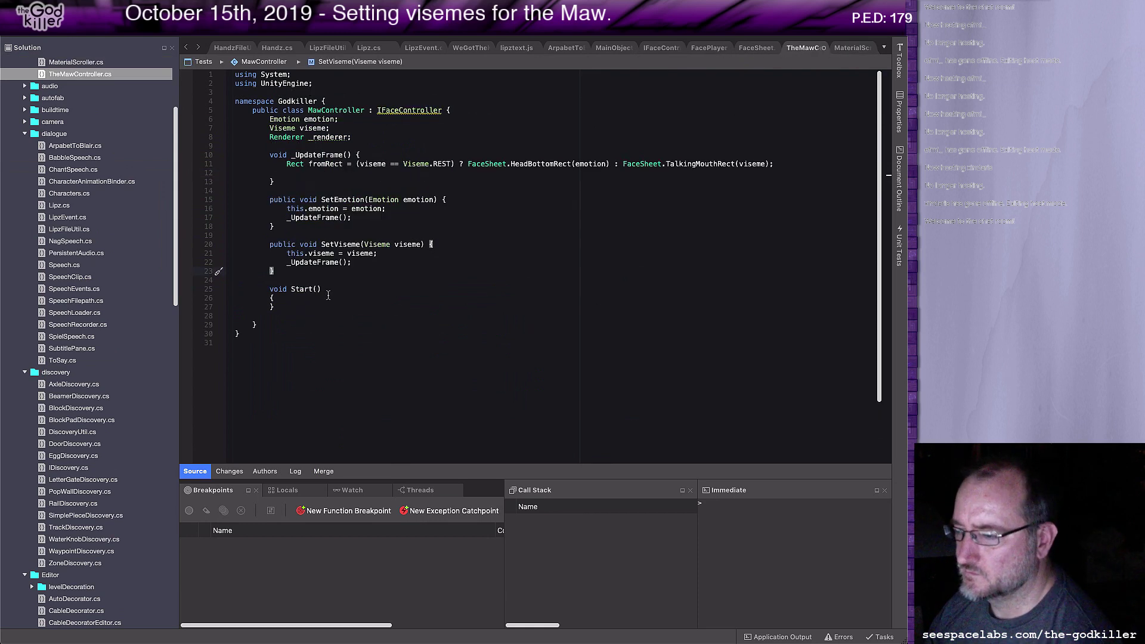
{"action": "left_click", "coordinate": [325, 290]}
{"action": "key", "text": "Return"}
{"action": "type", "text": "_renderer = GetComponent<Renderer>();"}
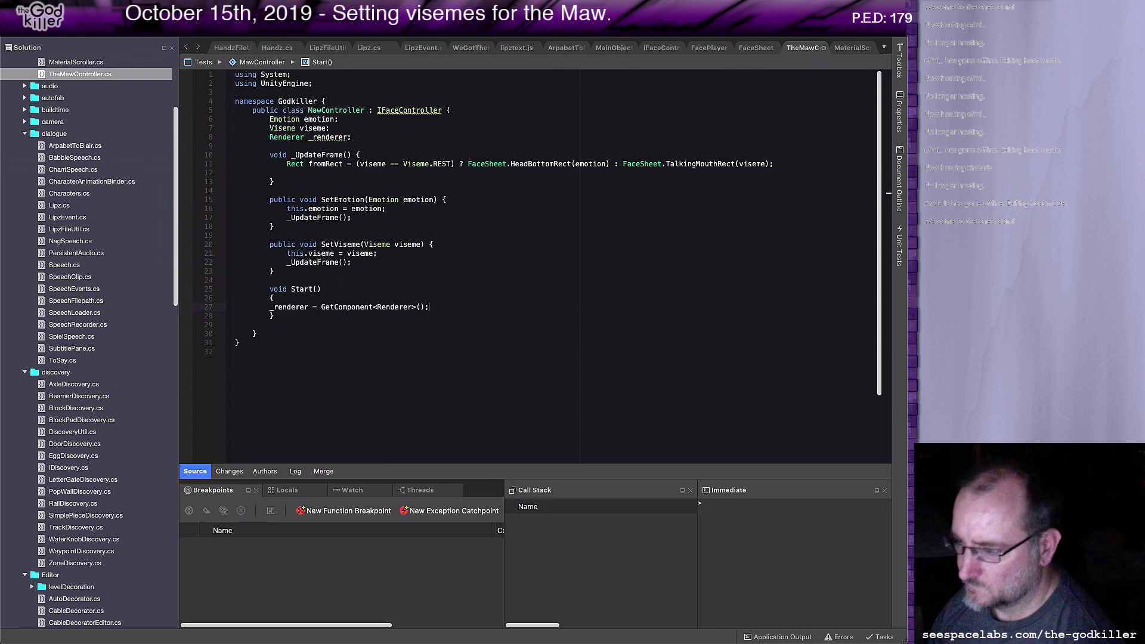
{"action": "key", "text": "ctrl+z"}
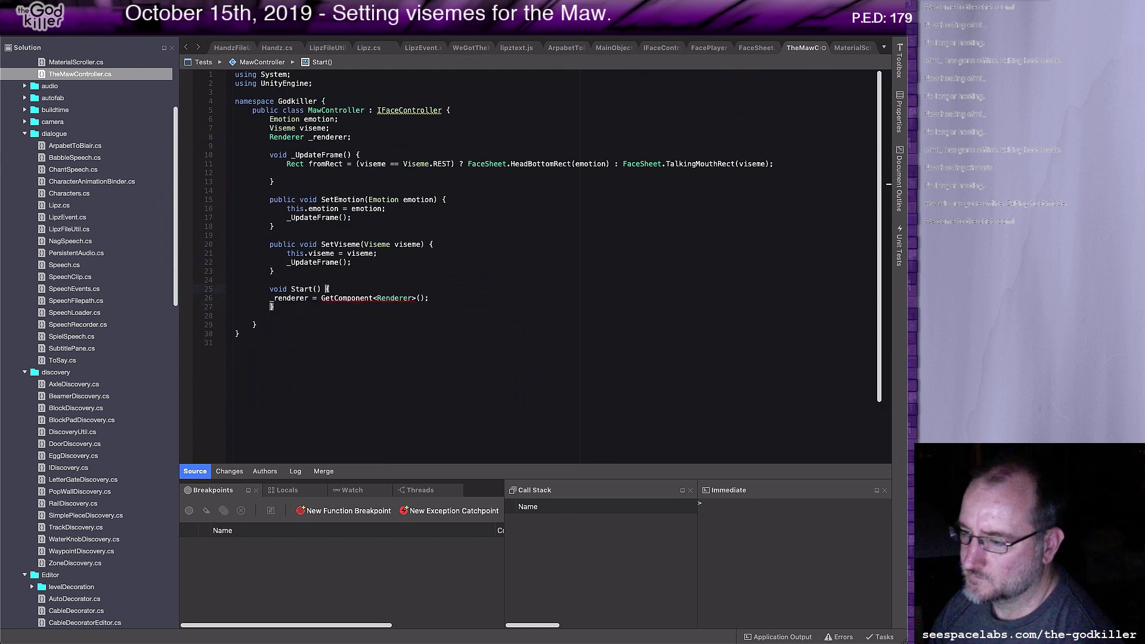
{"action": "key", "text": "Tab"}
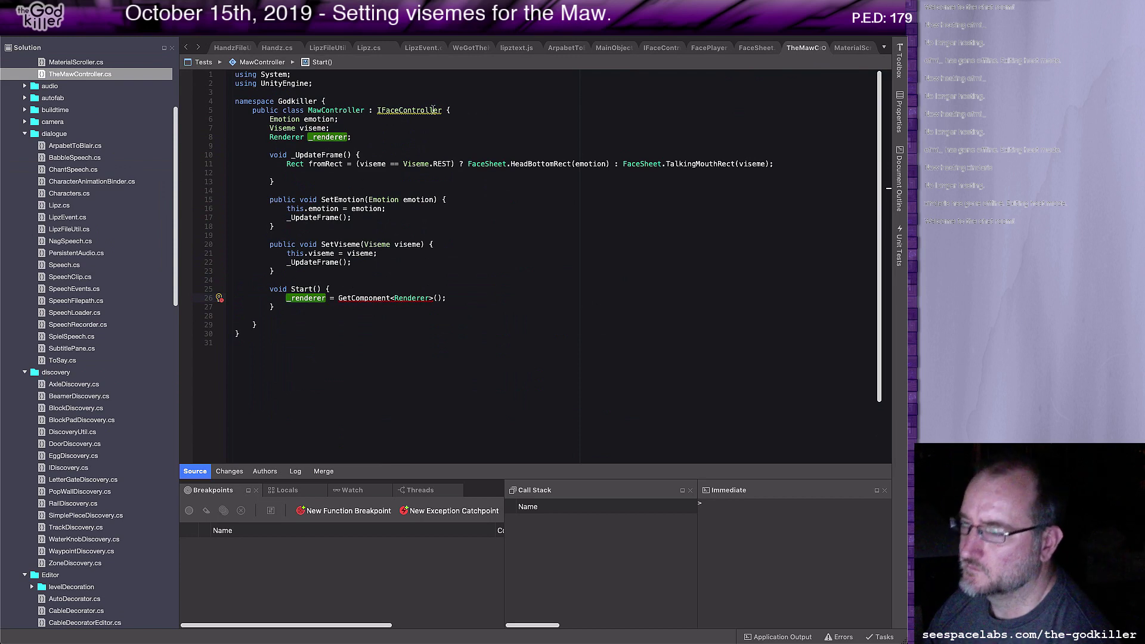
Change MawController's base list to MonoBehaviour, IFaceController using code completion
{"action": "left_click", "coordinate": [378, 110]}
{"action": "type", "text": "G"}
{"action": "key", "text": "BackSpace"}
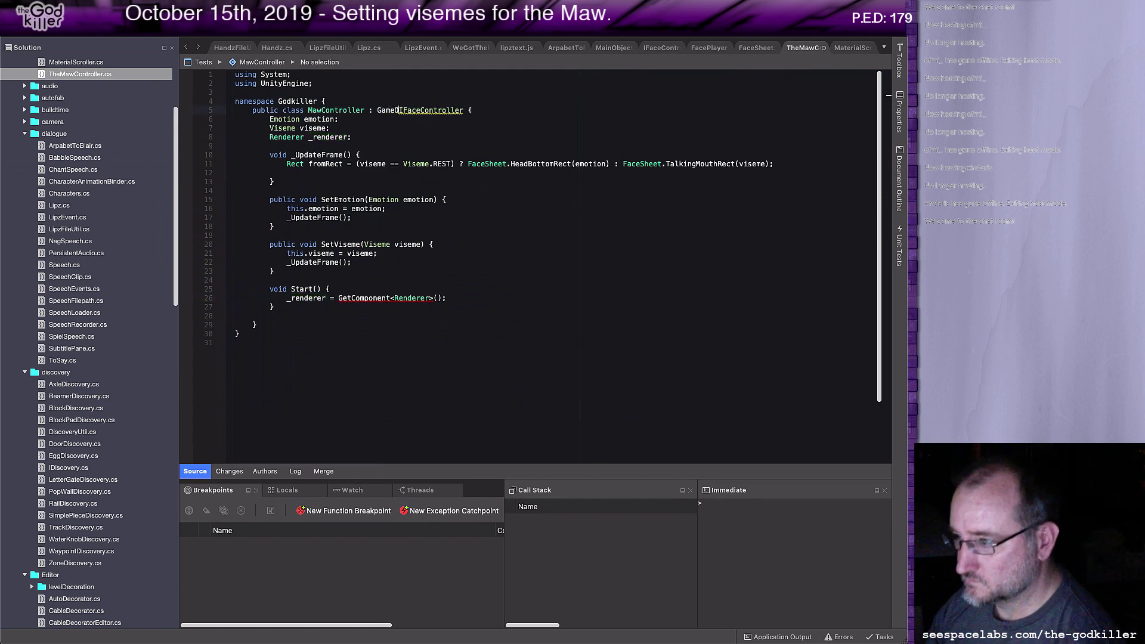
{"action": "key", "text": "ctrl+space"}
{"action": "type", "text": "Mono"}
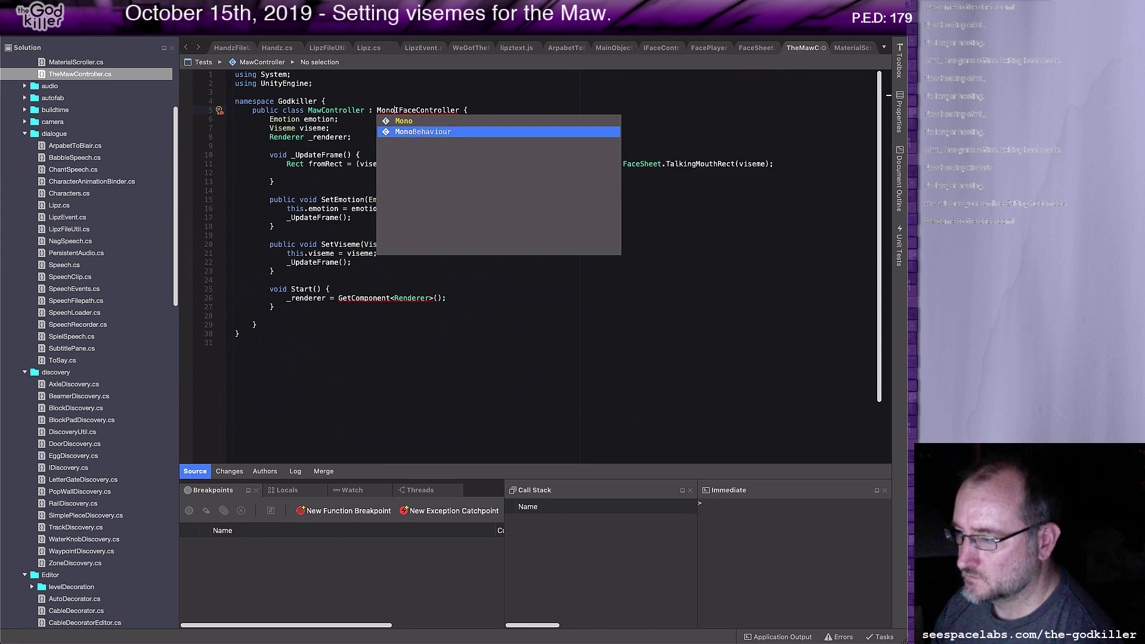
{"action": "key", "text": "Return"}
{"action": "type", "text": ", "}
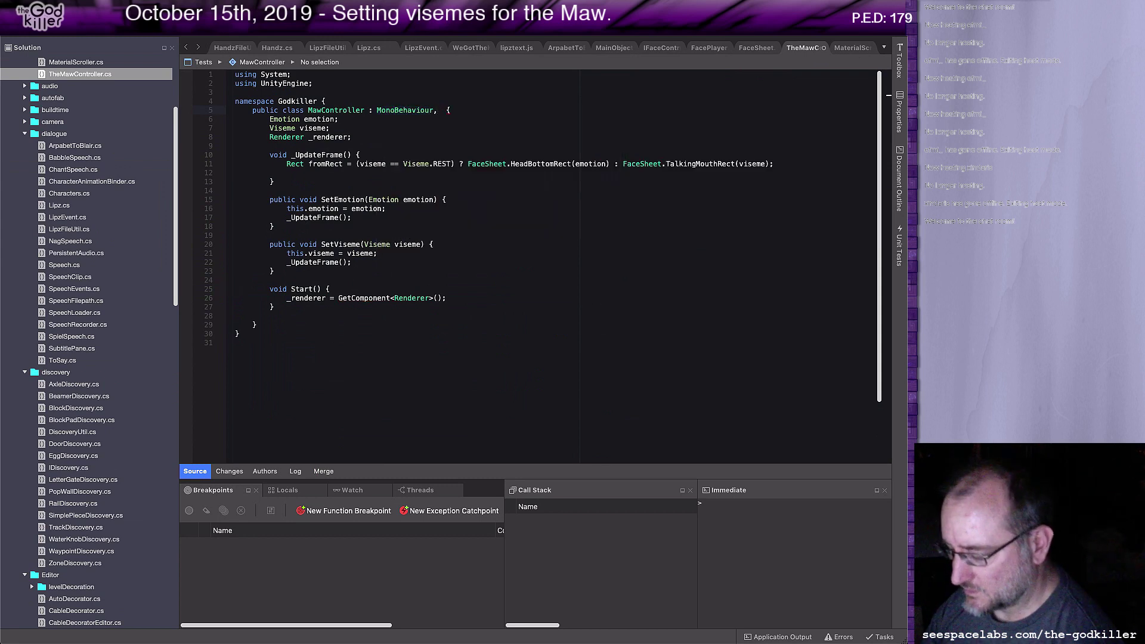
{"action": "type", "text": "IFace"}
{"action": "key", "text": "Return"}
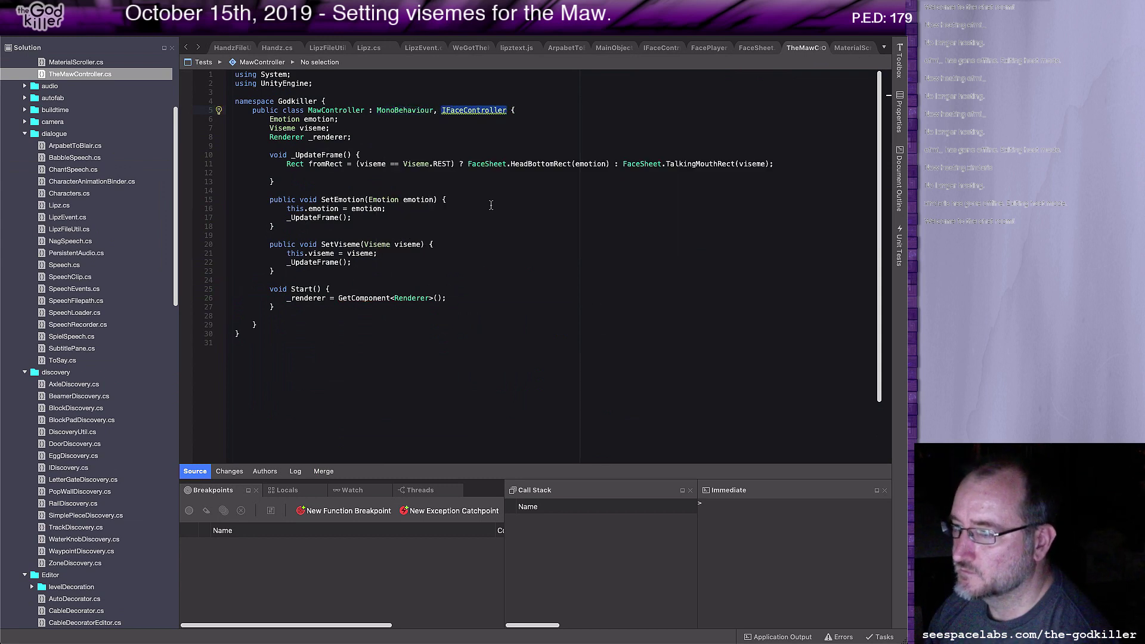
Check the IFaceController type-conflict error, then bring up MaterialScroller.cs for reference
{"action": "left_click", "coordinate": [506, 198]}
{"action": "mouse_move", "coordinate": [459, 110]}
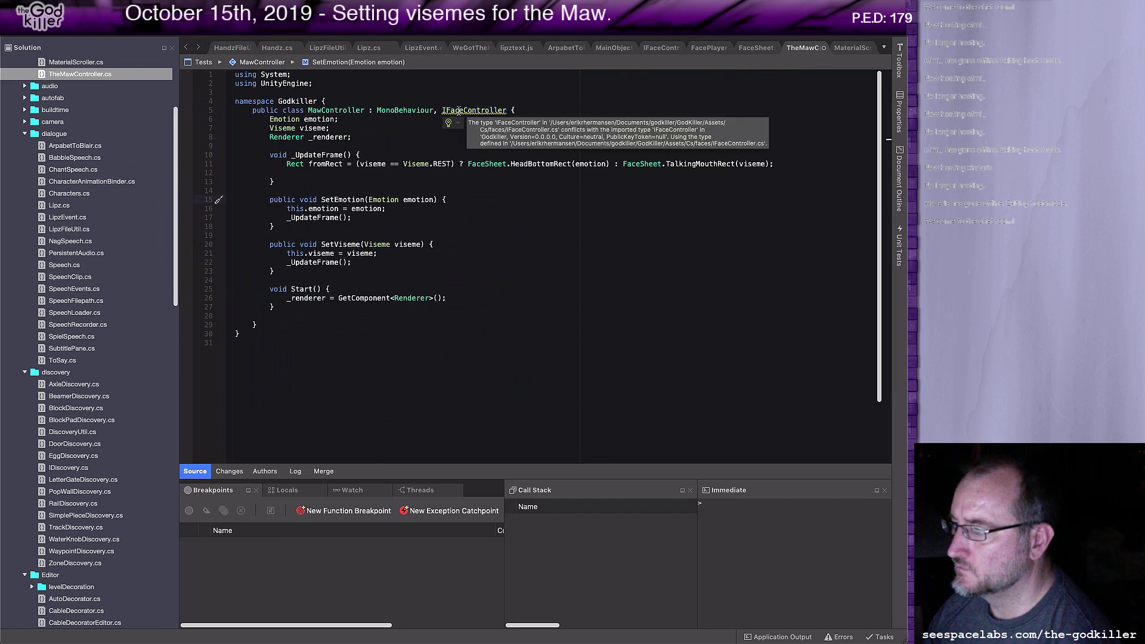
{"action": "left_click", "coordinate": [417, 290]}
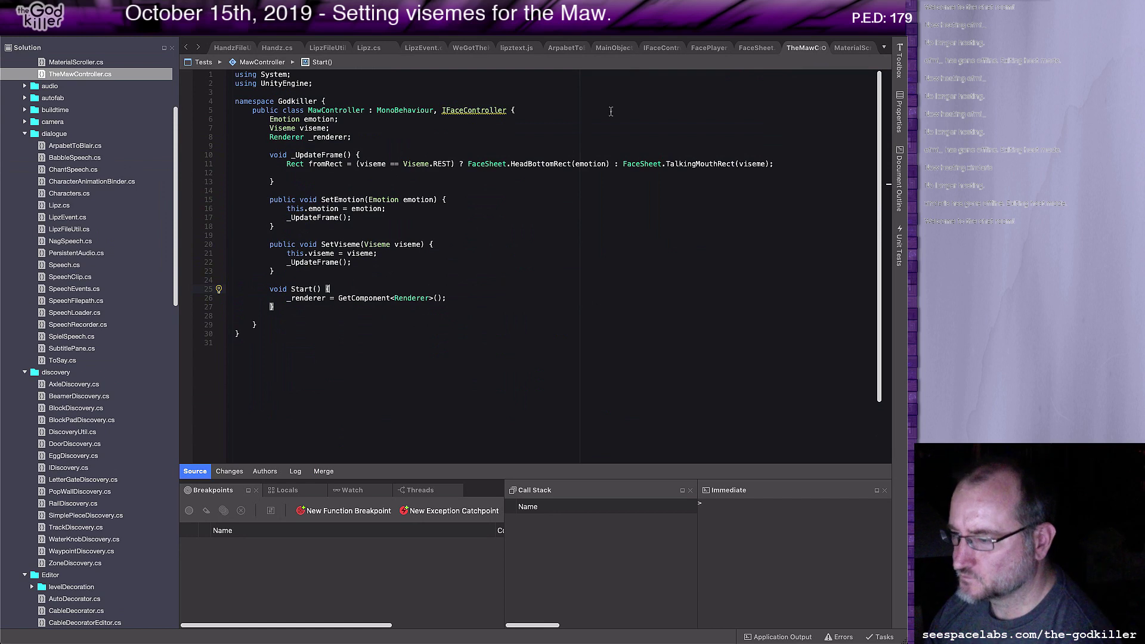
{"action": "left_click", "coordinate": [845, 50]}
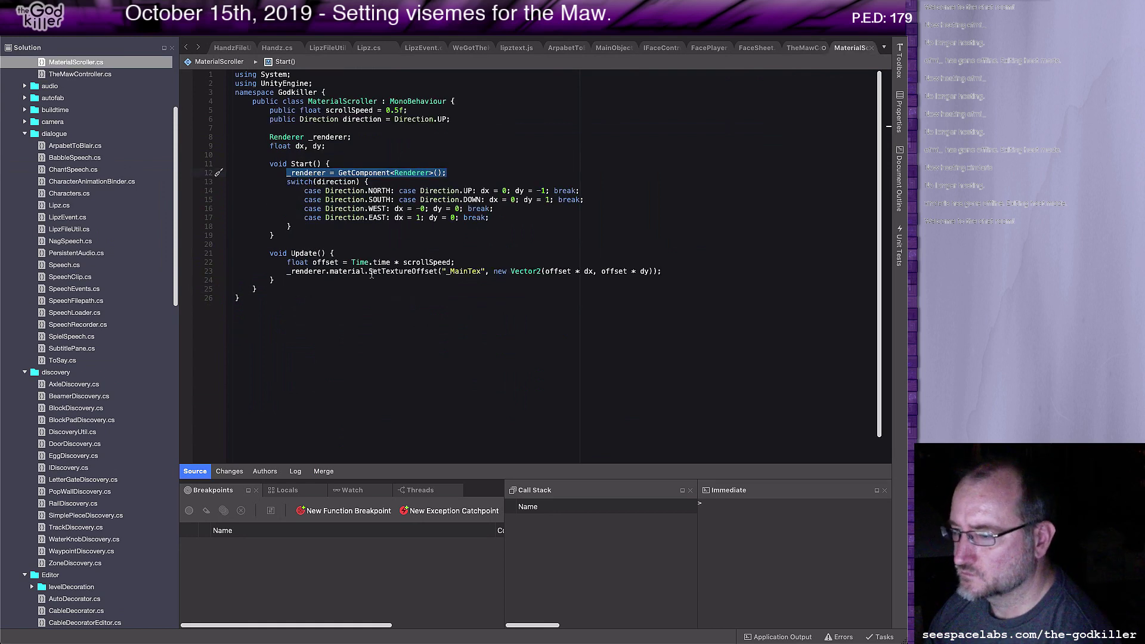
Add _renderer.material.SetTextureOffset(new Vector2(offsetX, offsetY)); to Start() in TheMawController.cs
{"action": "left_click_drag", "start_coordinate": [446, 271], "coordinate": [289, 271]}
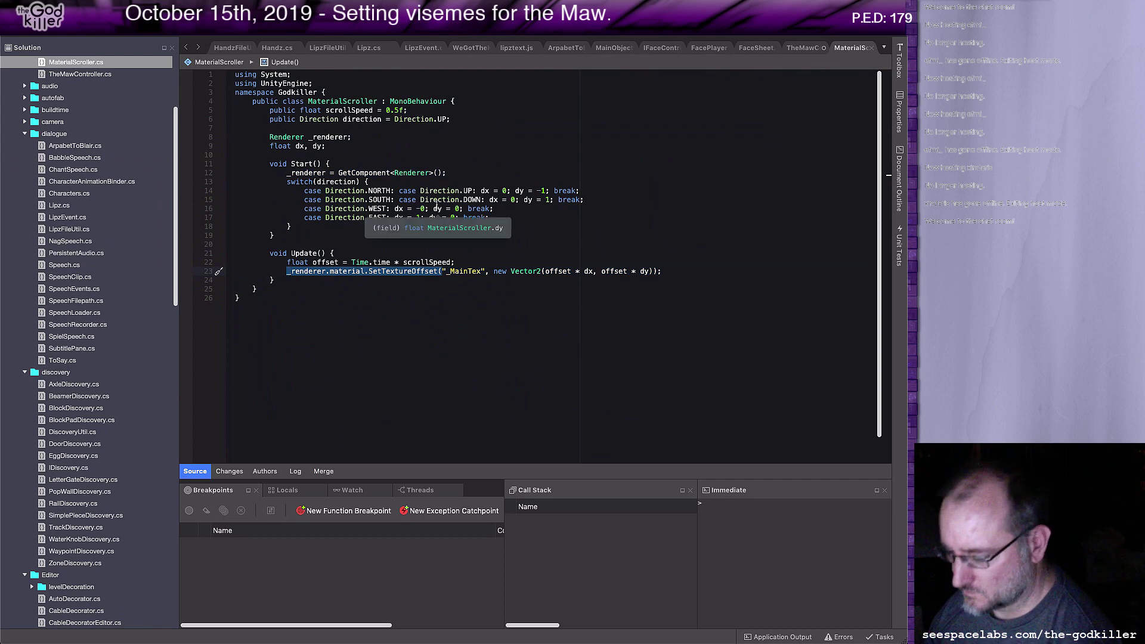
{"action": "left_click", "coordinate": [805, 48]}
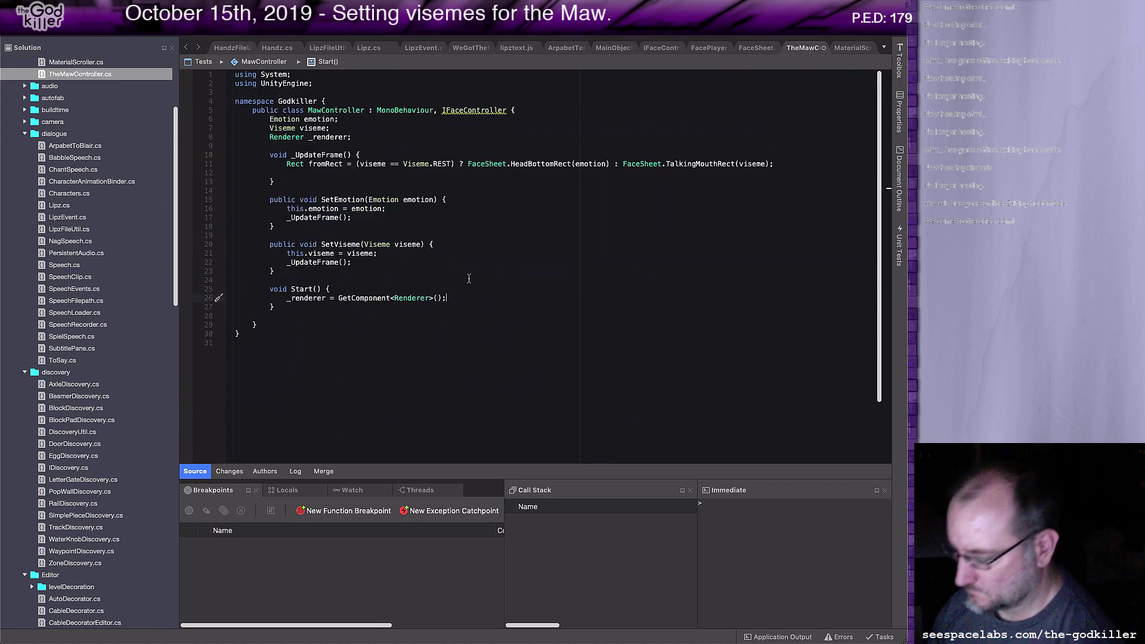
{"action": "key", "text": "Return"}
{"action": "type", "text": "_renderer.material.SetTextureOffset("}
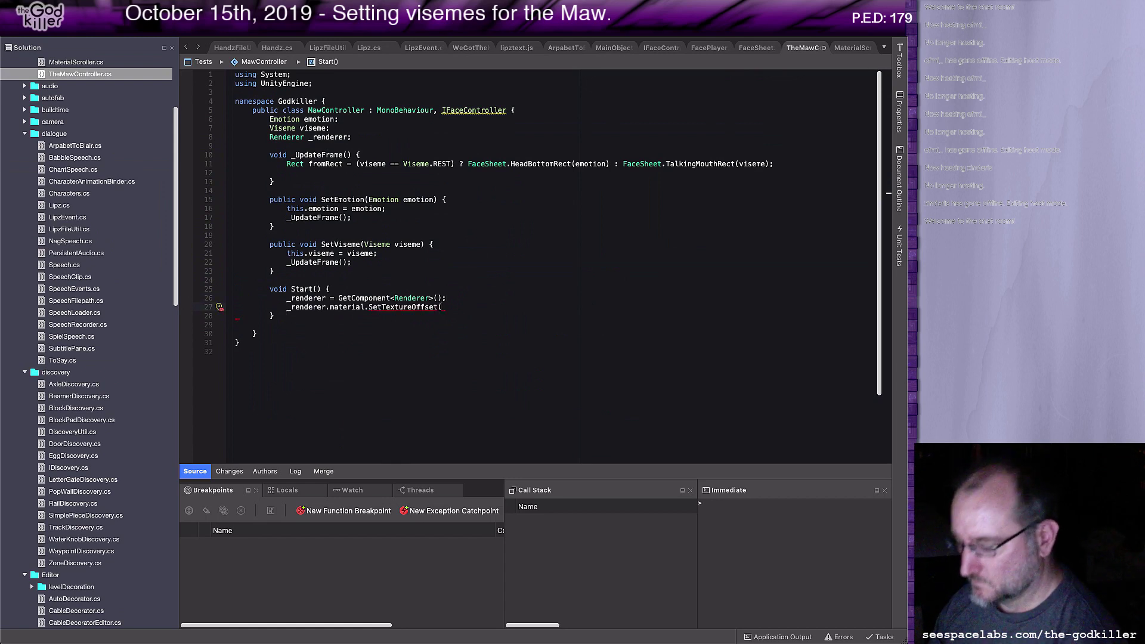
{"action": "type", "text": "new VEc"}
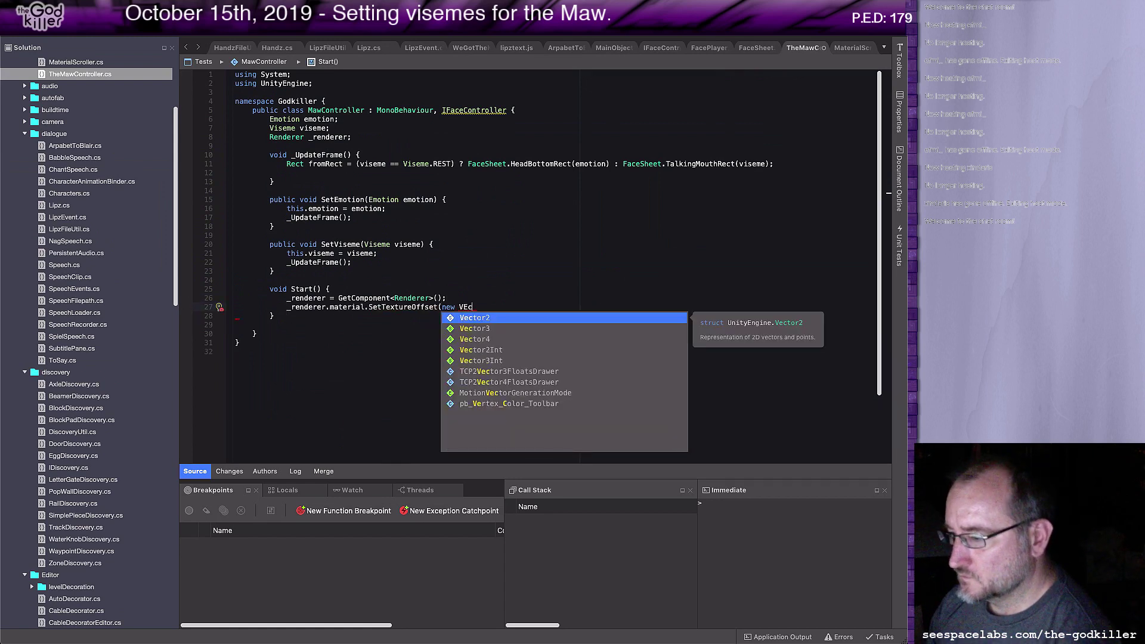
{"action": "key", "text": "Return"}
{"action": "type", "text": "("}
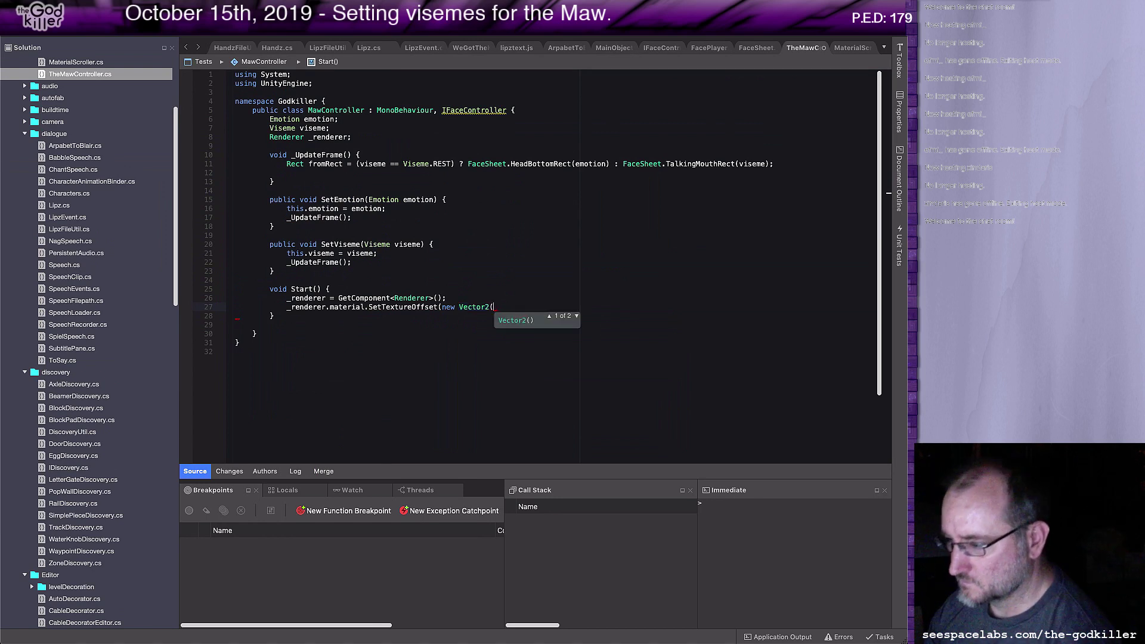
{"action": "type", "text": "off"}
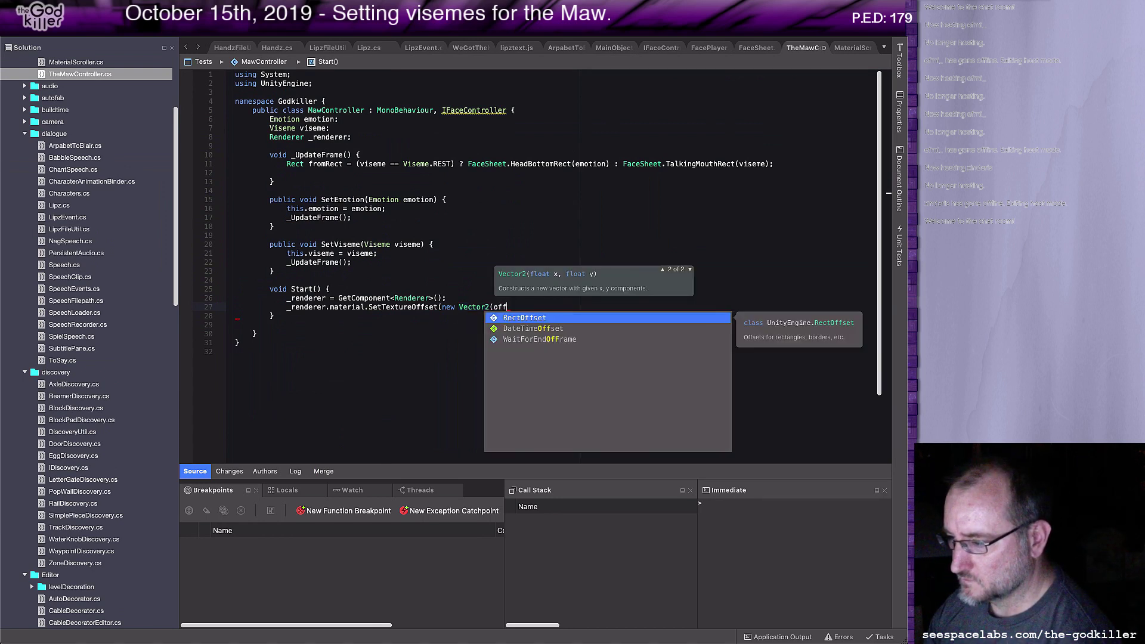
{"action": "type", "text": "setX, of"}
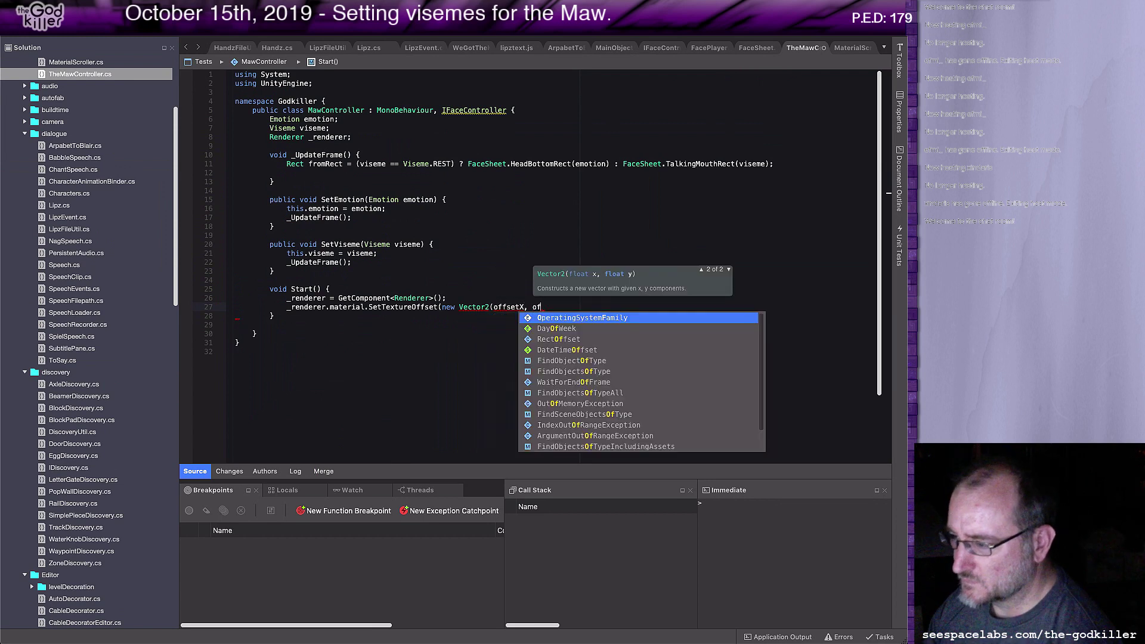
{"action": "type", "text": "fsetY))"}
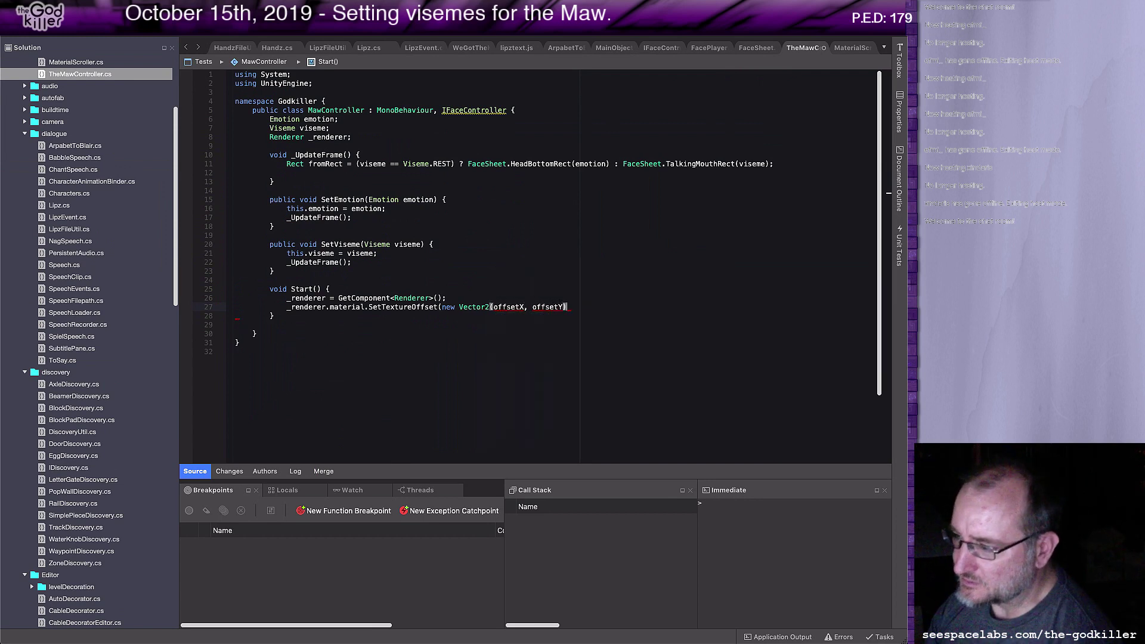
{"action": "type", "text": ";"}
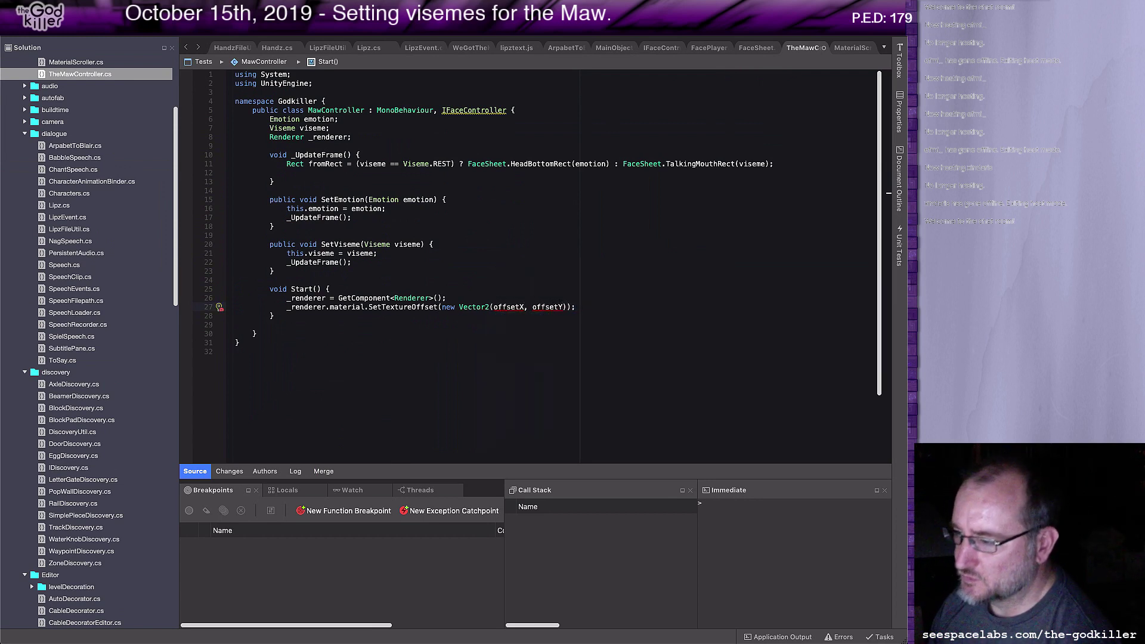
Duplicate the SetTextureOffset statement onto the line below
{"action": "key", "text": "shift+Home"}
{"action": "key", "text": "super+c"}
{"action": "key", "text": "End"}
{"action": "key", "text": "Return"}
{"action": "key", "text": "super+v"}
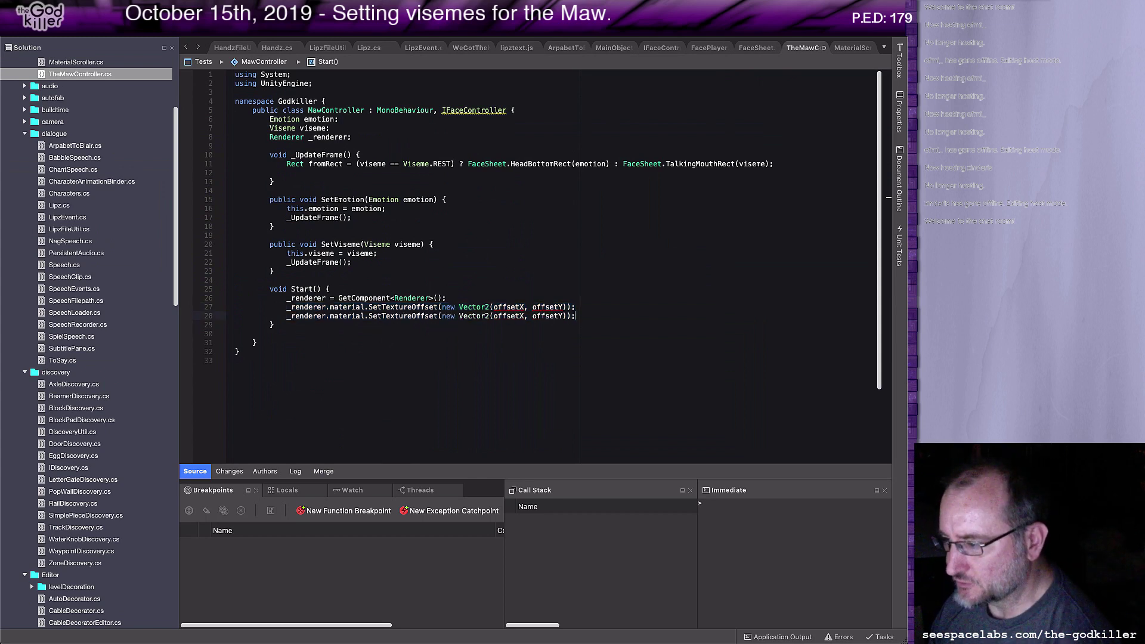
Change the duplicated call's arguments to Vector2(scaleX, scaleY)
{"action": "left_click", "coordinate": [490, 315]}
{"action": "key", "text": "BackSpace"}
{"action": "key", "text": "Delete"}
{"action": "key", "text": "Delete"}
{"action": "key", "text": "Delete"}
{"action": "key", "text": "Delete"}
{"action": "key", "text": "Delete"}
{"action": "key", "text": "Delete"}
{"action": "type", "text": "scale"}
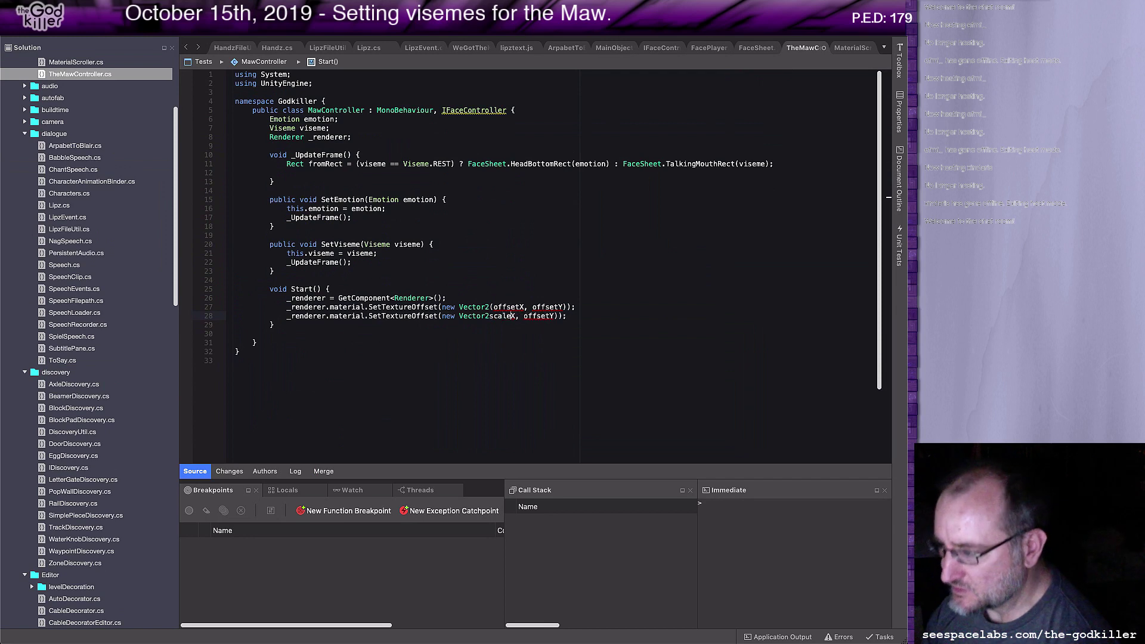
{"action": "key", "text": "Left"}
{"action": "key", "text": "Left"}
{"action": "key", "text": "Left"}
{"action": "key", "text": "Left"}
{"action": "key", "text": "Left"}
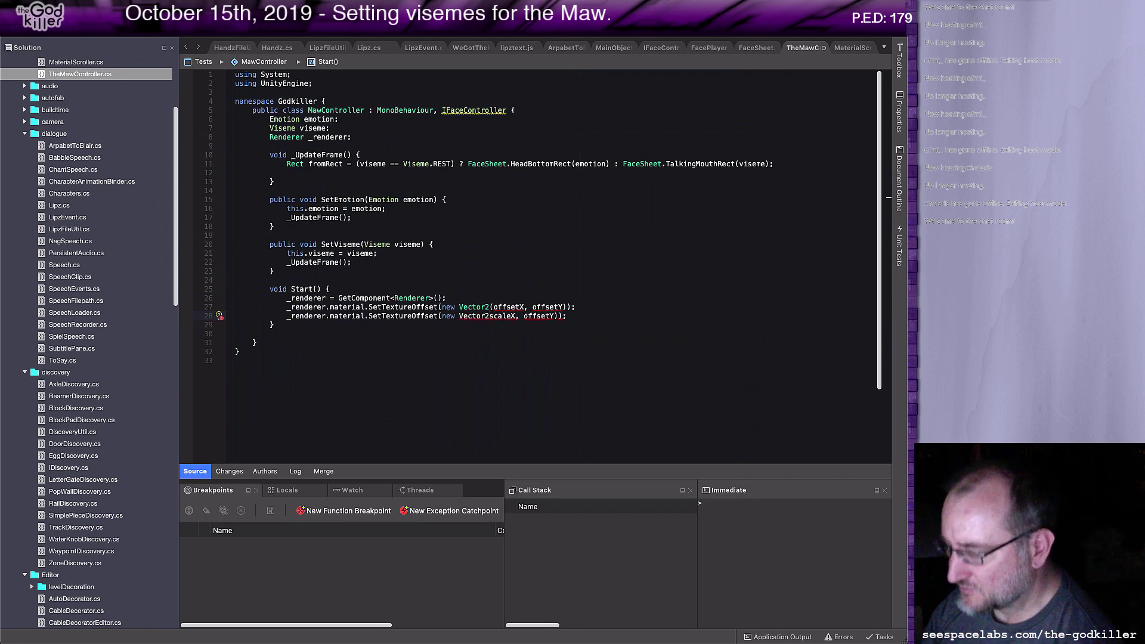
{"action": "type", "text": "("}
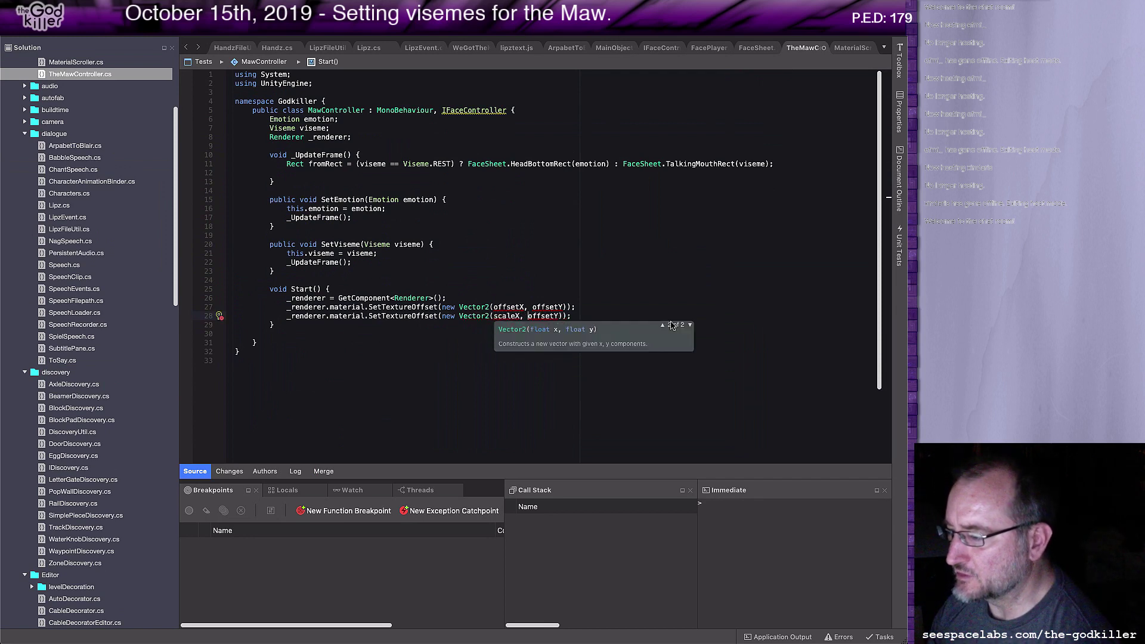
{"action": "key", "text": "Right"}
{"action": "key", "text": "Right"}
{"action": "key", "text": "Right"}
{"action": "key", "text": "Right"}
{"action": "key", "text": "Right"}
{"action": "key", "text": "Right"}
{"action": "key", "text": "Right"}
{"action": "key", "text": "Right"}
{"action": "key", "text": "shift+Right"}
{"action": "key", "text": "shift+Right"}
{"action": "key", "text": "shift+Right"}
{"action": "key", "text": "shift+Right"}
{"action": "key", "text": "shift+Right"}
{"action": "key", "text": "shift+Right"}
{"action": "key", "text": "BackSpace"}
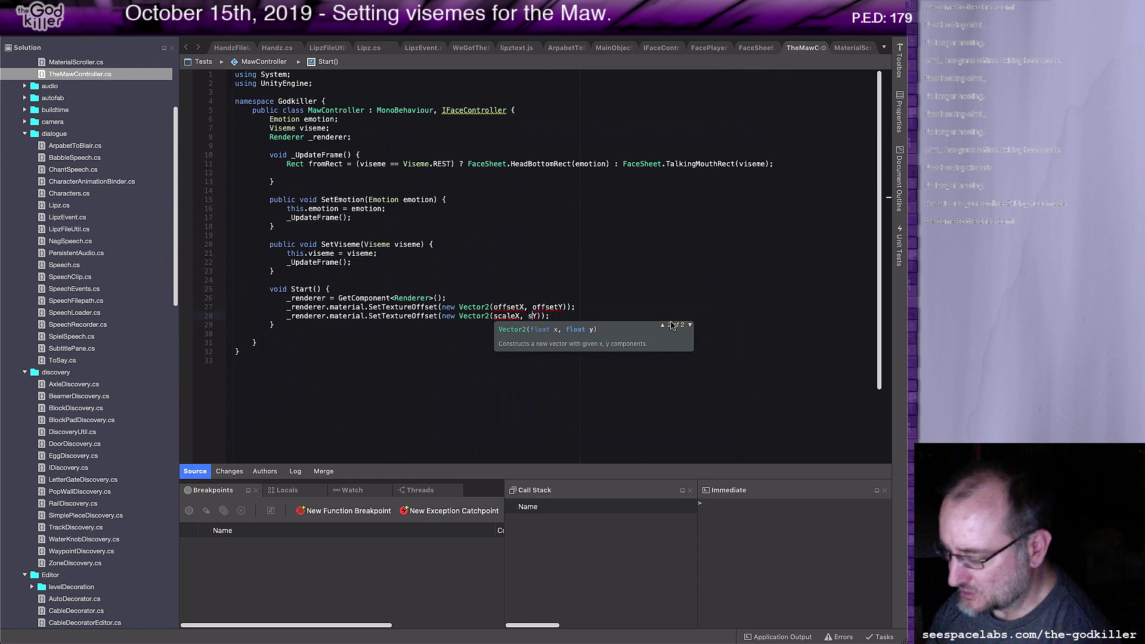
{"action": "type", "text": "scale"}
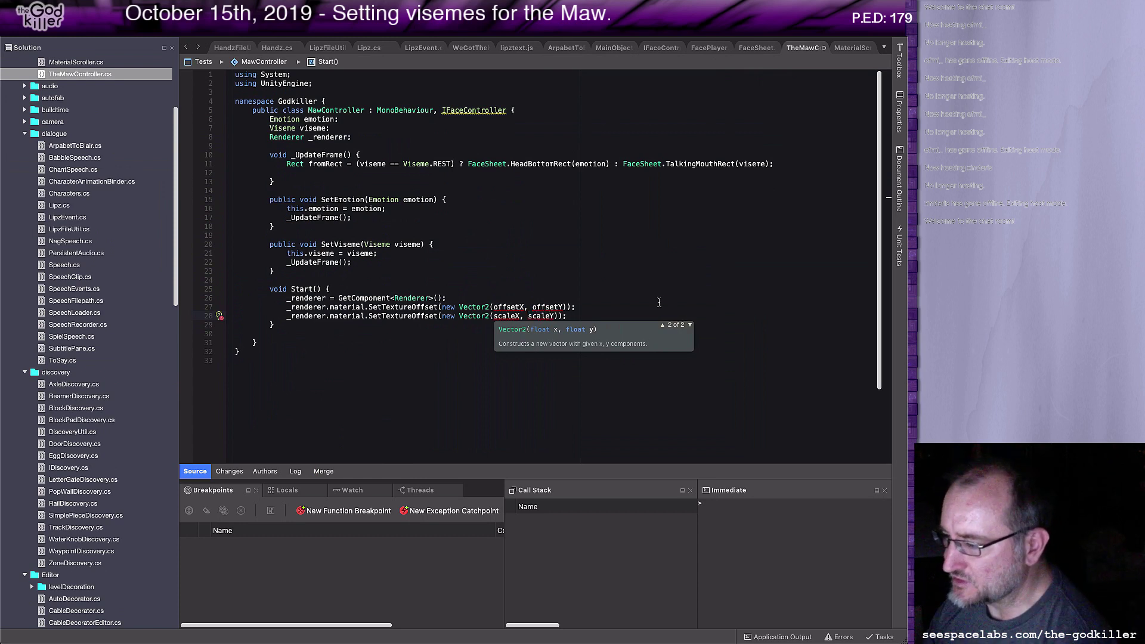
{"action": "left_click", "coordinate": [466, 316]}
{"action": "left_click", "coordinate": [499, 316]}
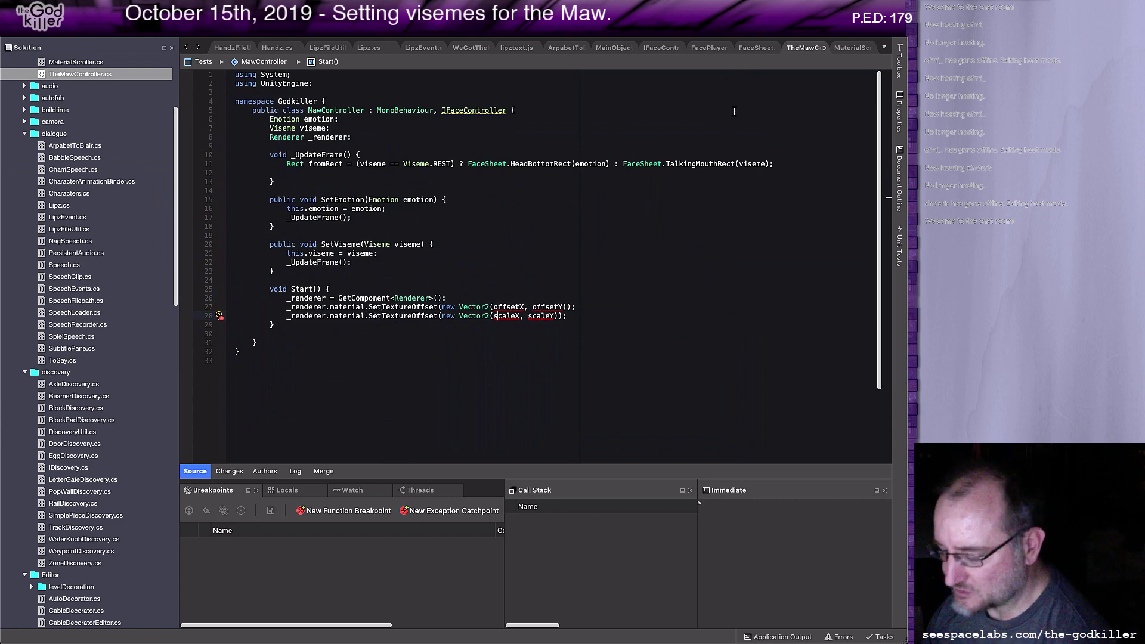
{"action": "key", "text": "super+Tab"}
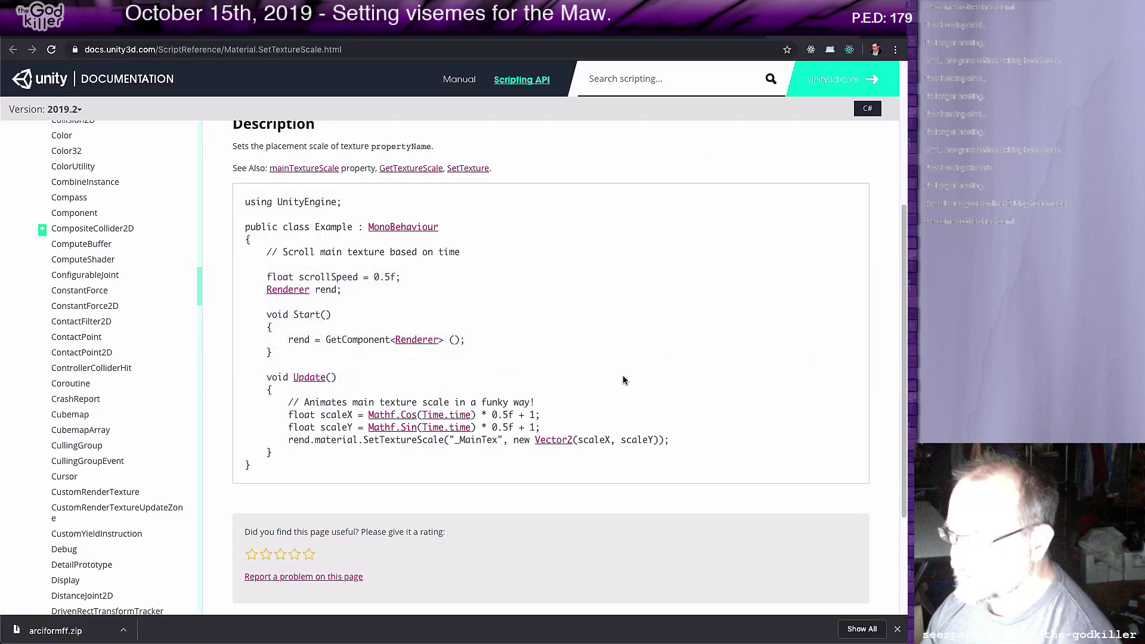